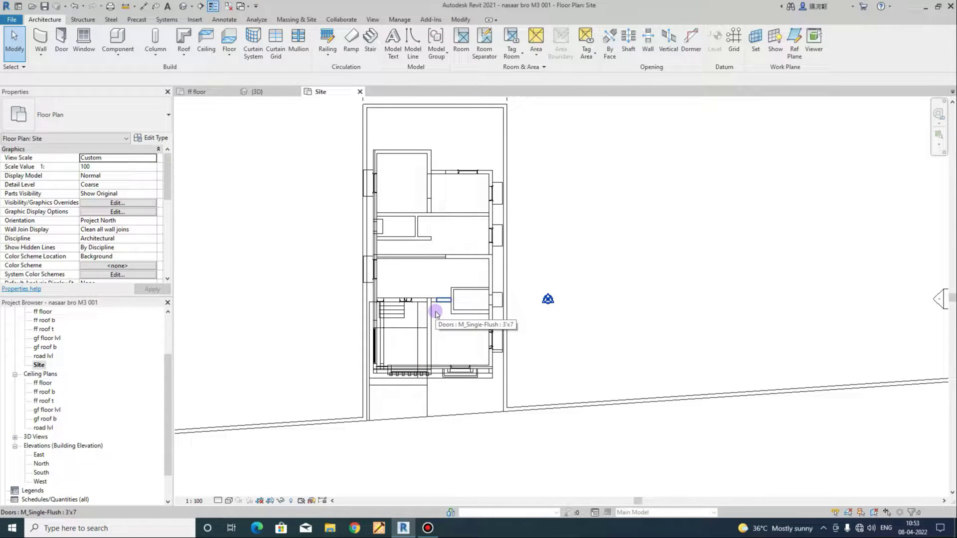
Close every view except the Site floor plan, zooming out and back in on it
{"action": "scroll", "coordinate": [447, 254], "scroll_direction": "down", "scroll_amount": 1}
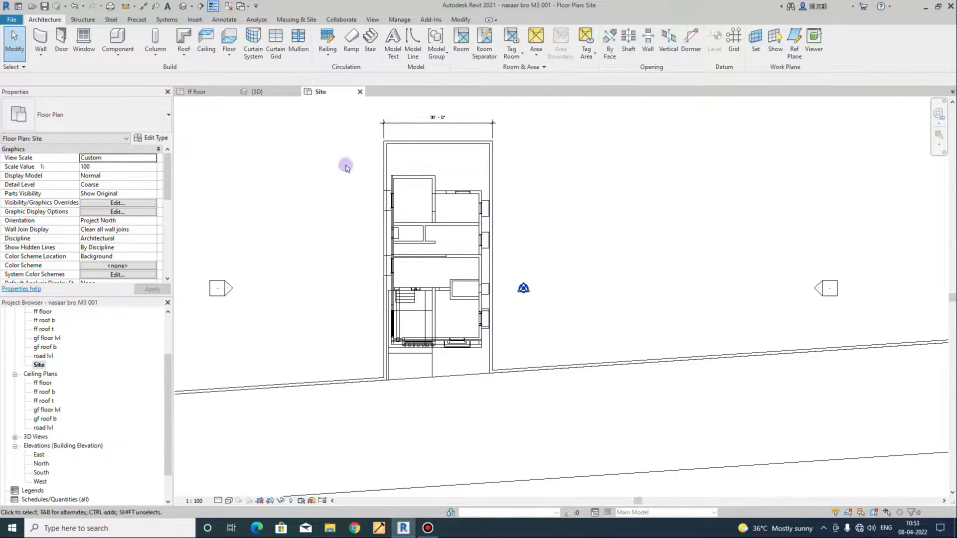
{"action": "left_click", "coordinate": [228, 6]}
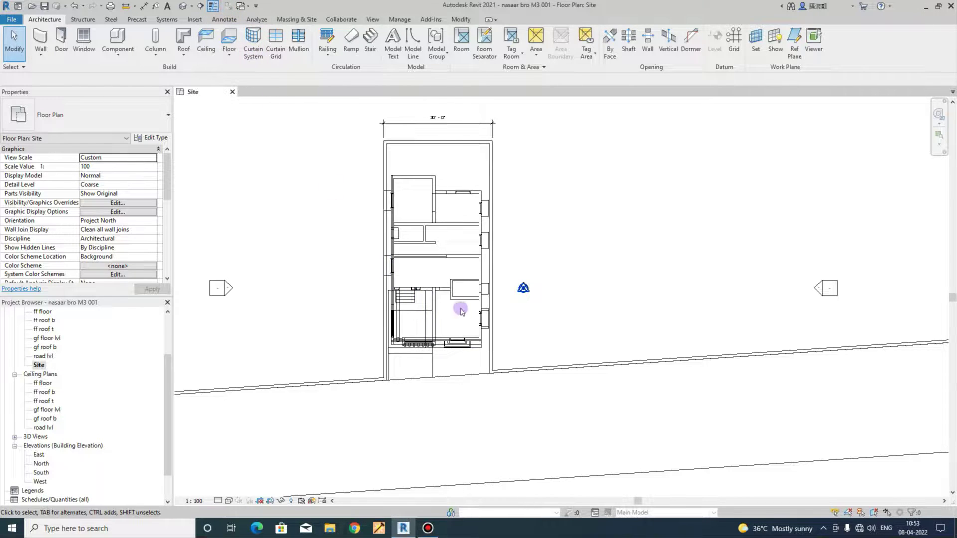
{"action": "scroll", "coordinate": [399, 327], "scroll_direction": "up", "scroll_amount": 2}
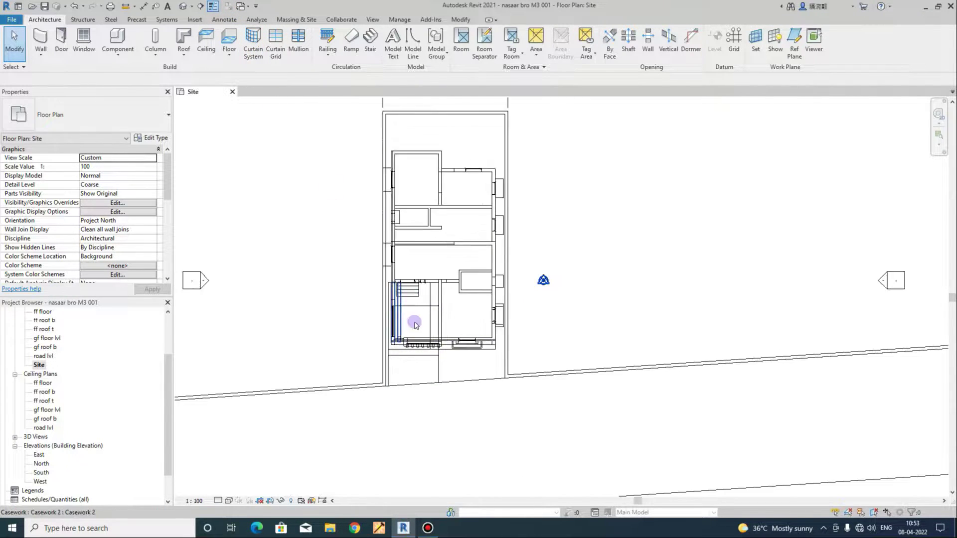
View the two-storey house zoomed in in the default 3D view, then reopen the Site plan
{"action": "left_click", "coordinate": [184, 6]}
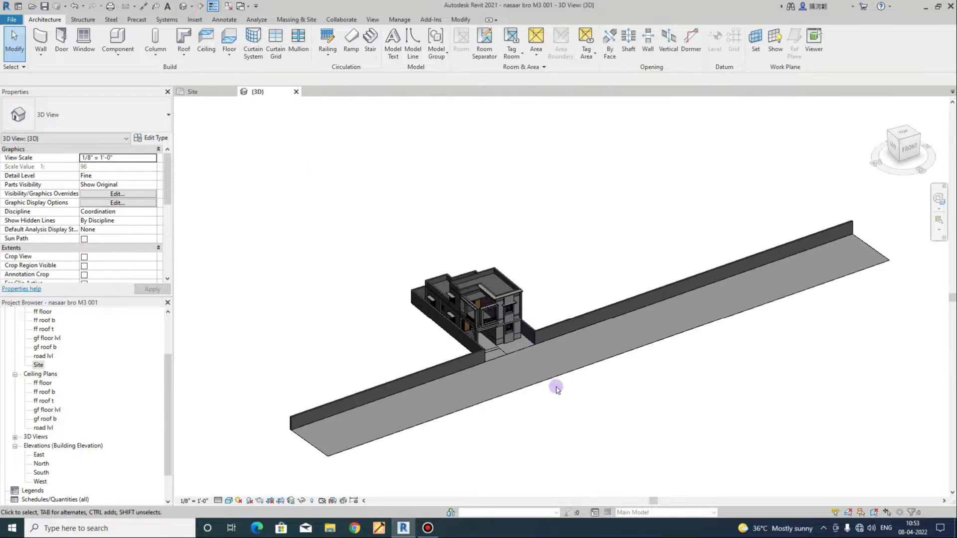
{"action": "scroll", "coordinate": [476, 326], "scroll_direction": "up", "scroll_amount": 3}
{"action": "scroll", "coordinate": [476, 326], "scroll_direction": "up", "scroll_amount": 2}
{"action": "scroll", "coordinate": [580, 357], "scroll_direction": "down", "scroll_amount": 2}
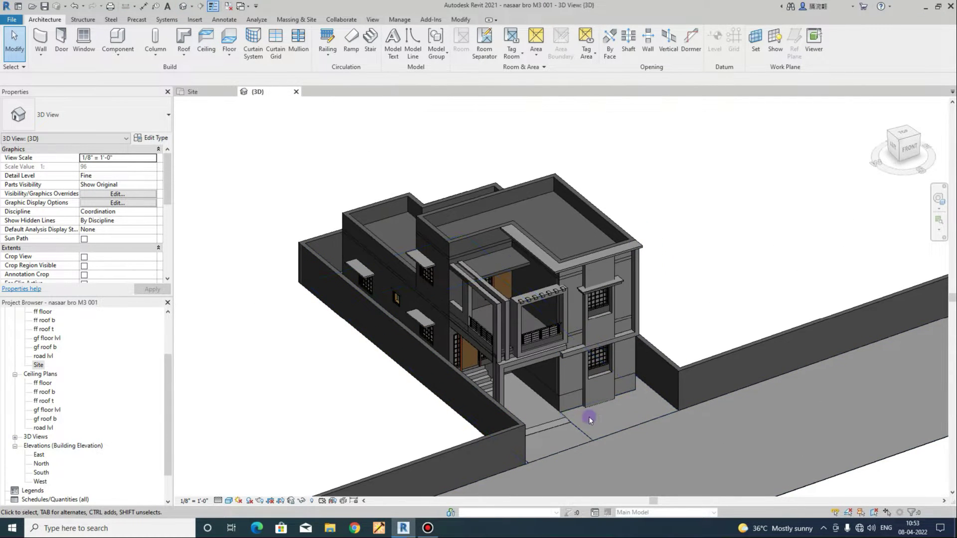
{"action": "scroll", "coordinate": [501, 403], "scroll_direction": "up", "scroll_amount": 2}
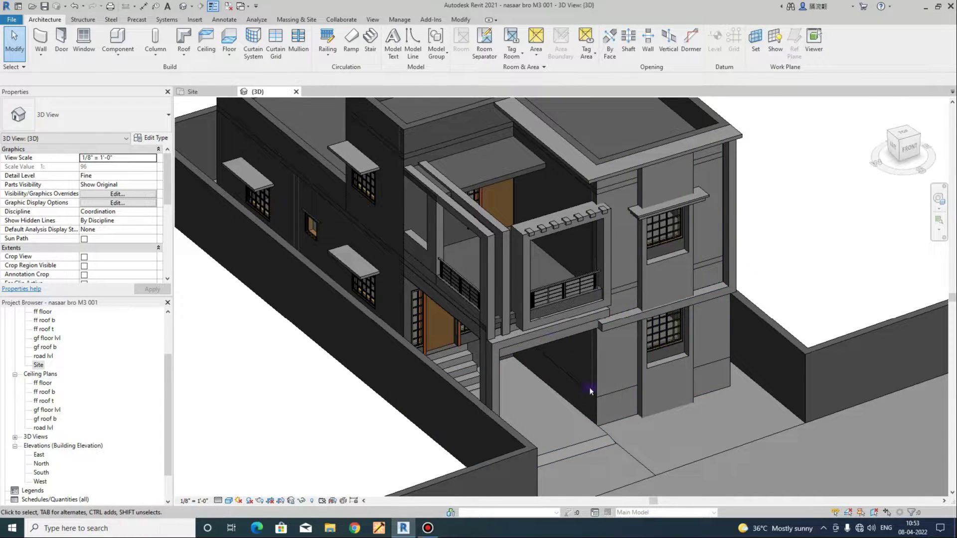
{"action": "scroll", "coordinate": [90, 381], "scroll_direction": "up", "scroll_amount": 2}
{"action": "scroll", "coordinate": [91, 380], "scroll_direction": "up", "scroll_amount": 1}
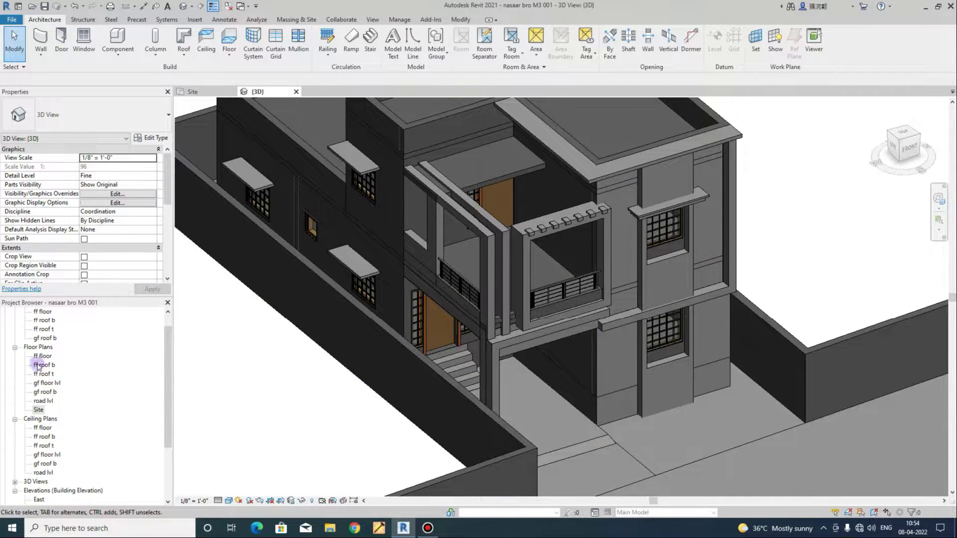
{"action": "double_click", "coordinate": [38, 409]}
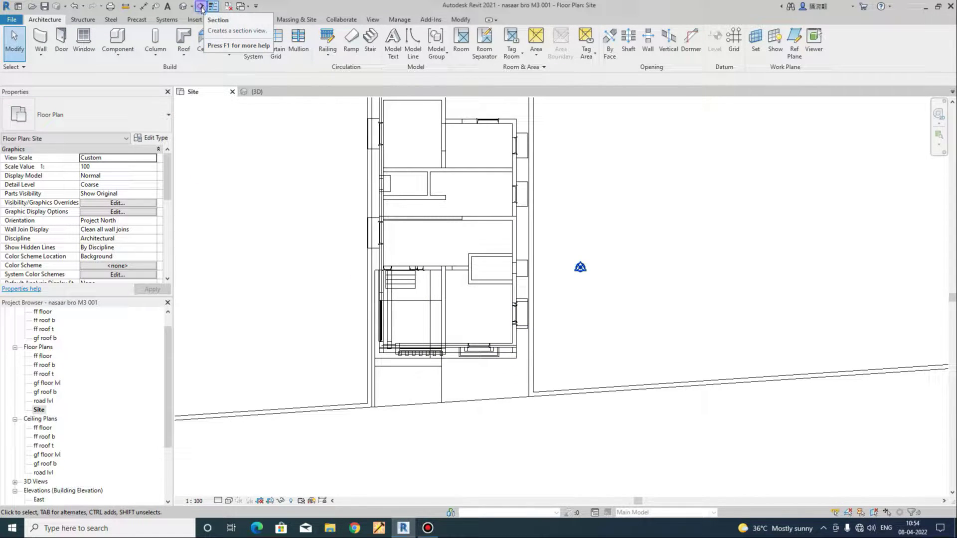
Close the 3D view and draw a horizontal section line spanning the site just below the house
{"action": "left_click", "coordinate": [228, 6]}
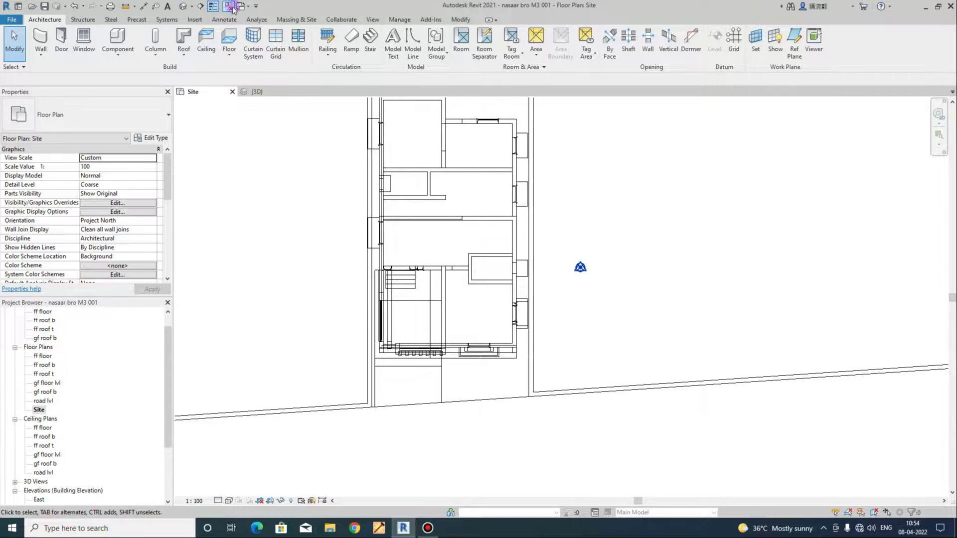
{"action": "left_click", "coordinate": [200, 7]}
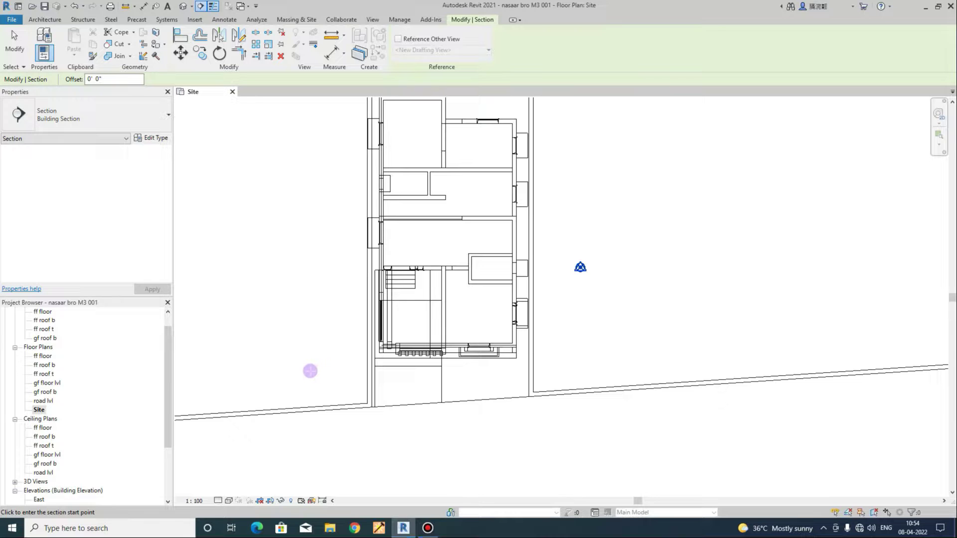
{"action": "left_click", "coordinate": [310, 371]}
{"action": "left_click", "coordinate": [596, 371]}
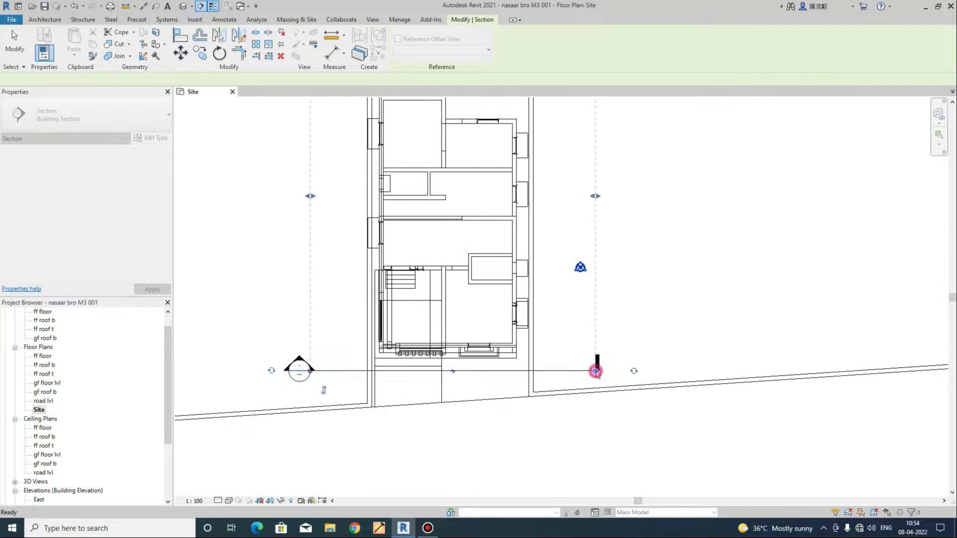
{"action": "key", "text": "Escape"}
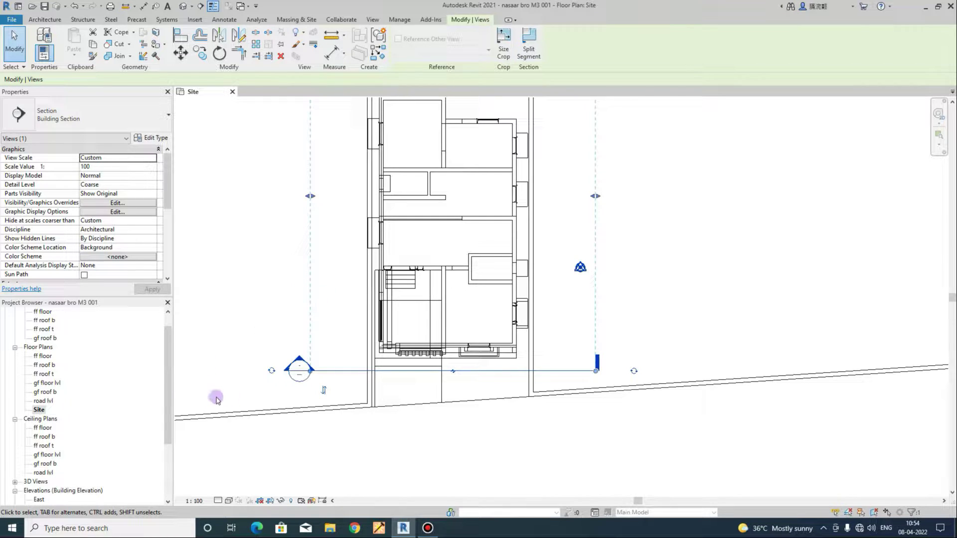
{"action": "left_click_drag", "start_coordinate": [162, 372], "coordinate": [163, 425]}
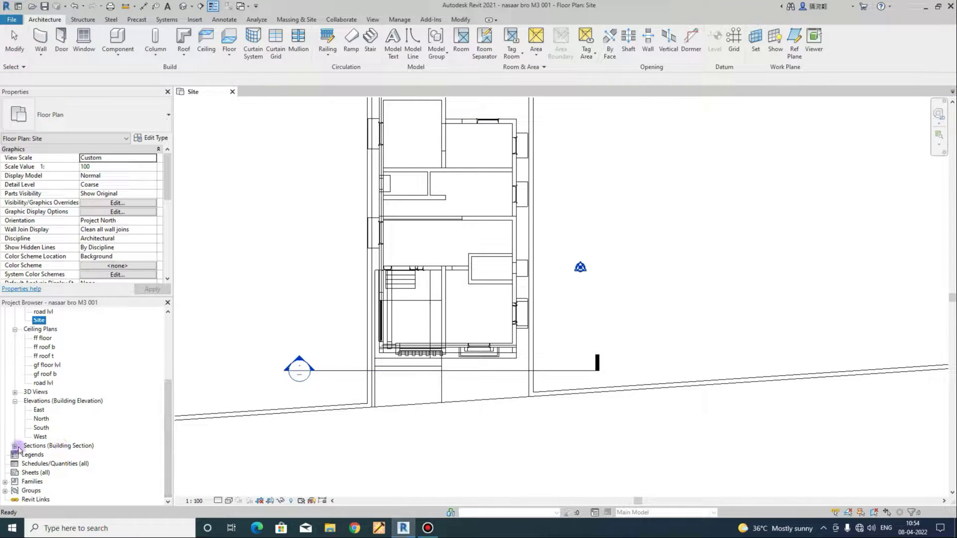
Open Section 1, try Wireframe then Hidden Line style, and set its detail level to Fine
{"action": "left_click", "coordinate": [14, 445]}
{"action": "double_click", "coordinate": [46, 454]}
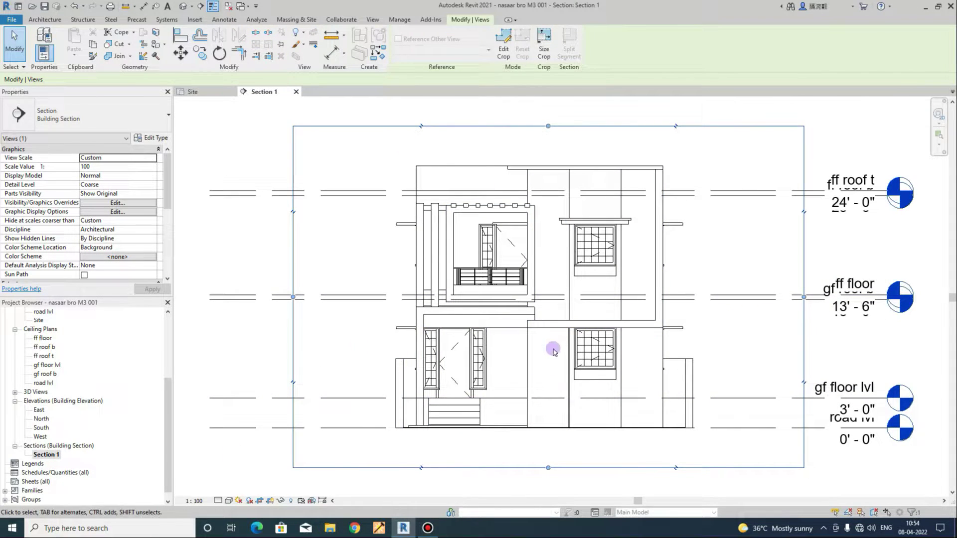
{"action": "left_click", "coordinate": [228, 501]}
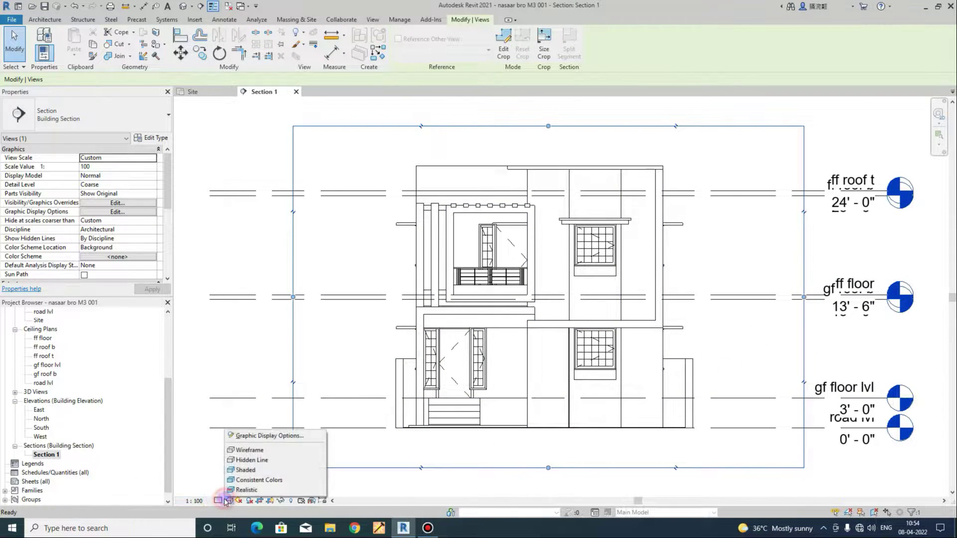
{"action": "left_click", "coordinate": [254, 450]}
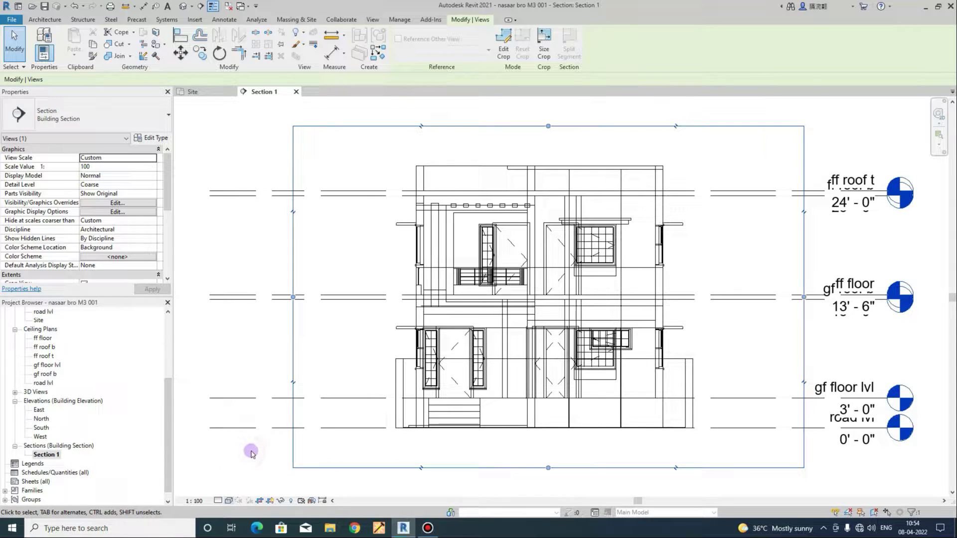
{"action": "left_click", "coordinate": [229, 500]}
{"action": "left_click", "coordinate": [256, 458]}
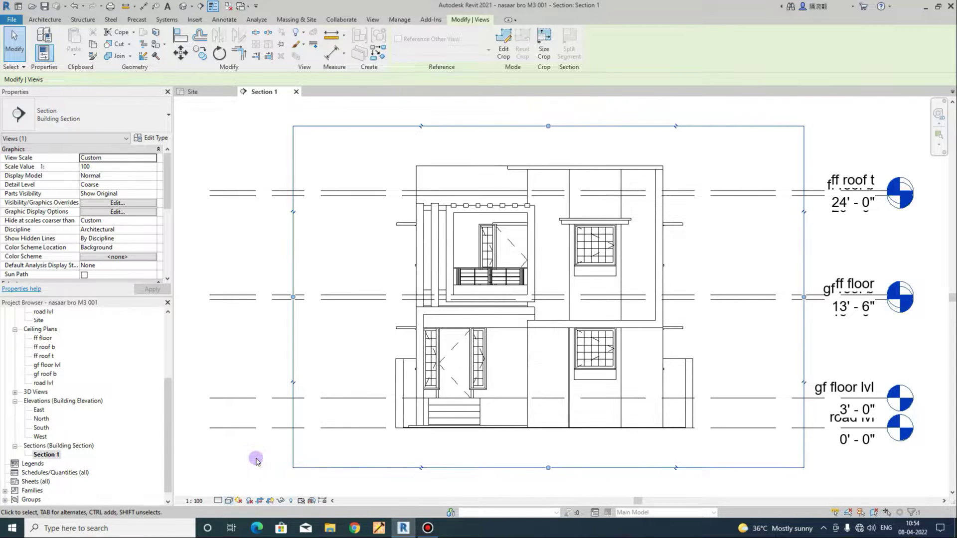
{"action": "left_click", "coordinate": [218, 500]}
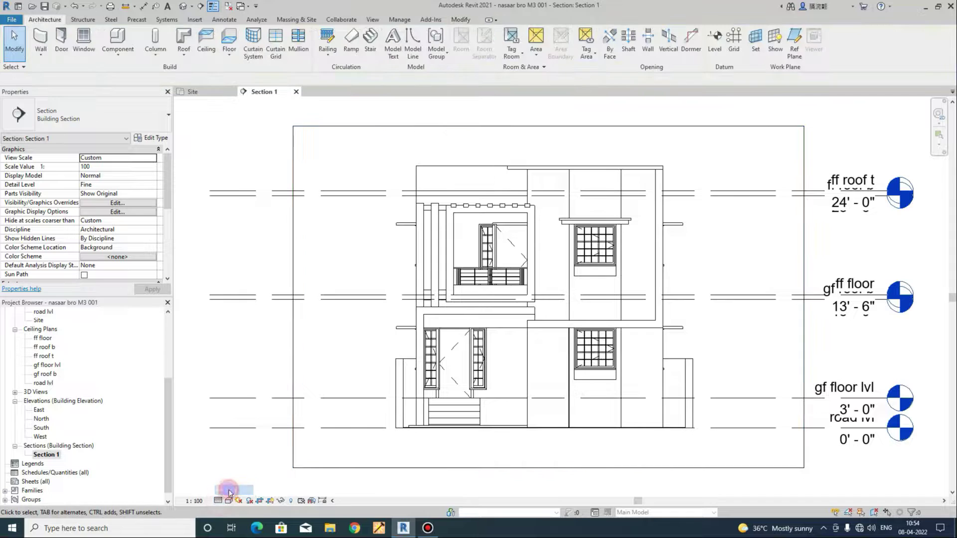
{"action": "scroll", "coordinate": [674, 330], "scroll_direction": "up", "scroll_amount": 2}
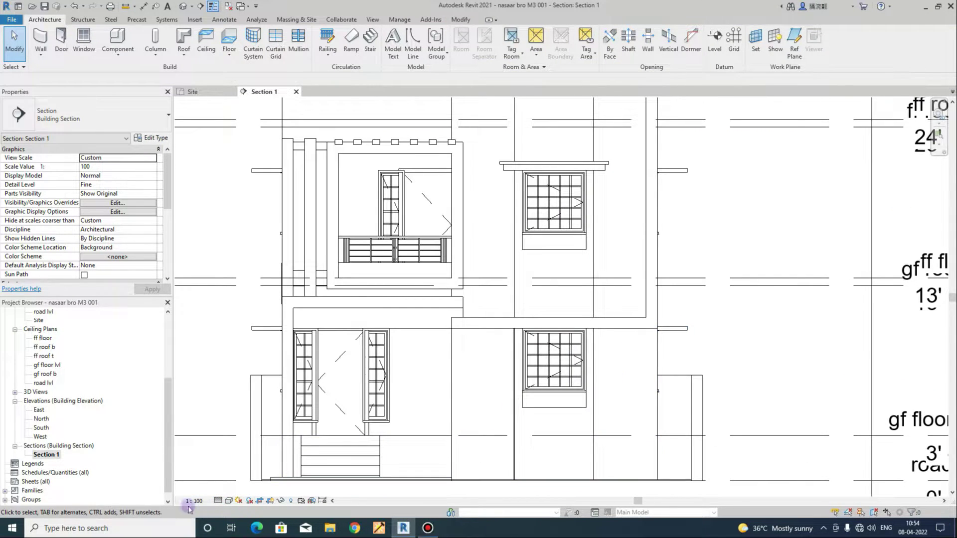
{"action": "scroll", "coordinate": [349, 440], "scroll_direction": "down", "scroll_amount": 2}
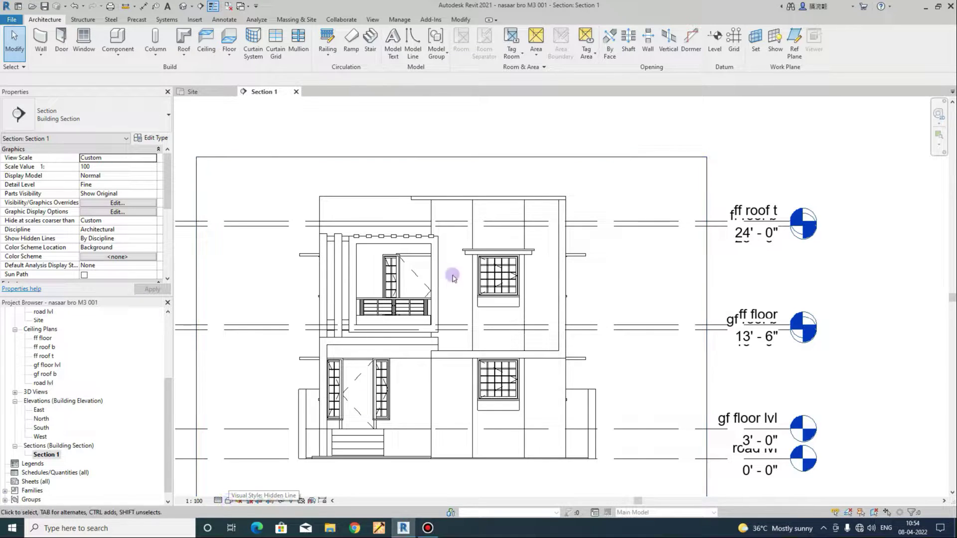
{"action": "left_click", "coordinate": [229, 500]}
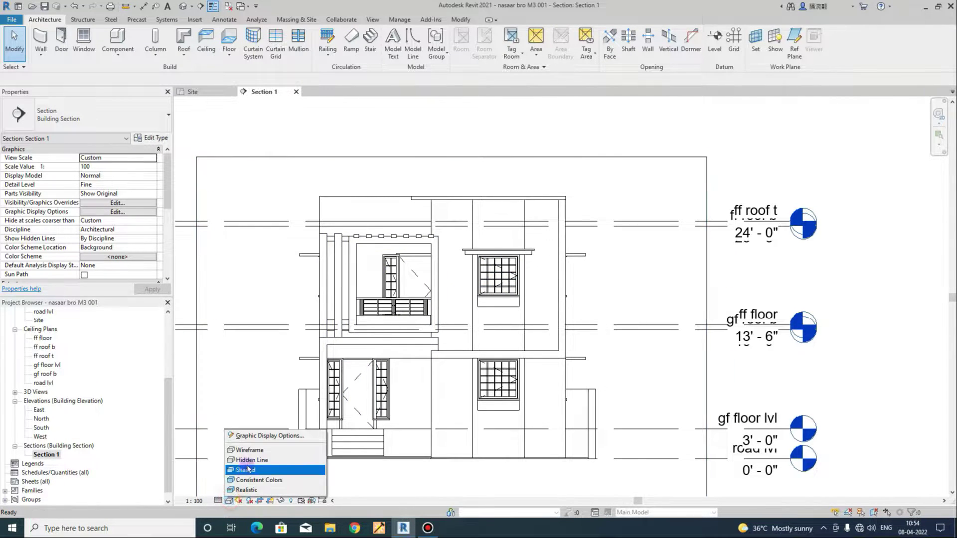
{"action": "left_click", "coordinate": [249, 450]}
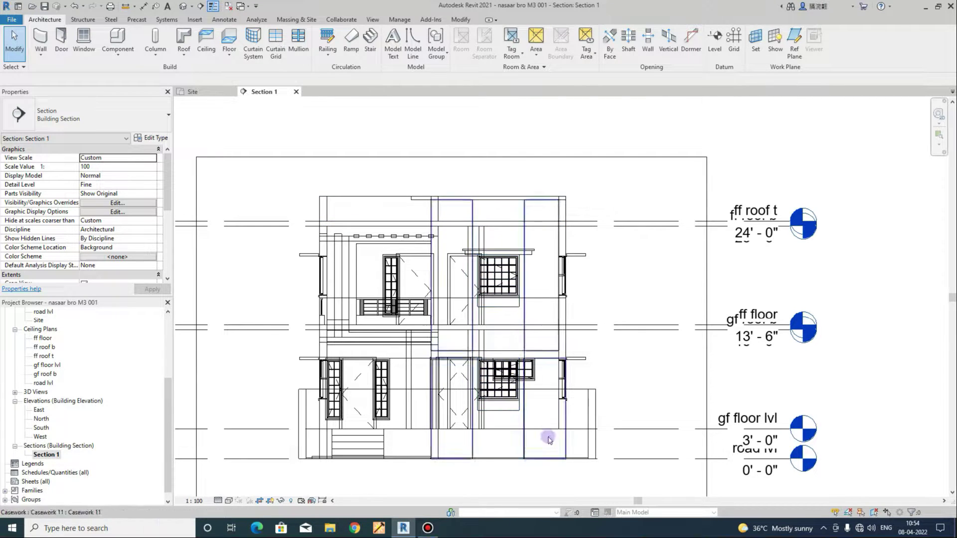
{"action": "left_click", "coordinate": [236, 499]}
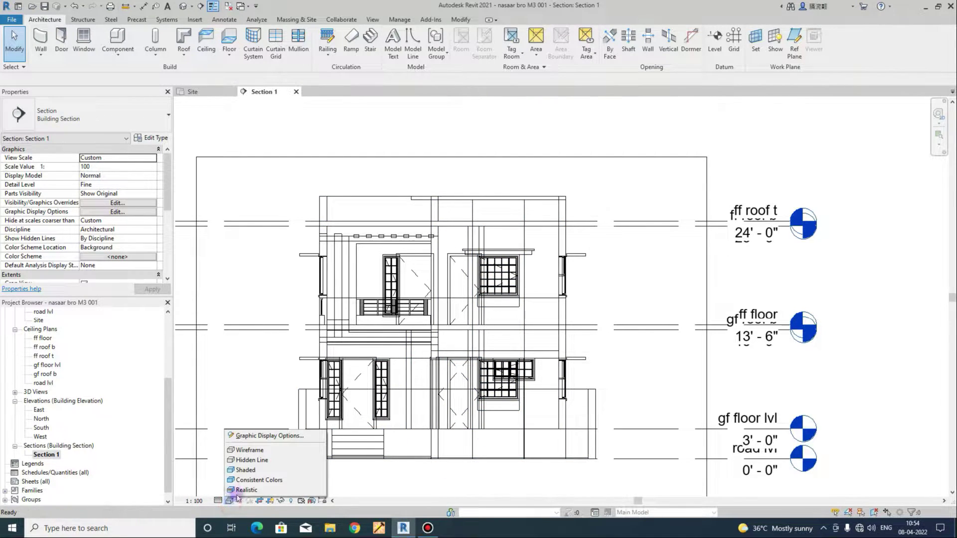
{"action": "left_click", "coordinate": [252, 460]}
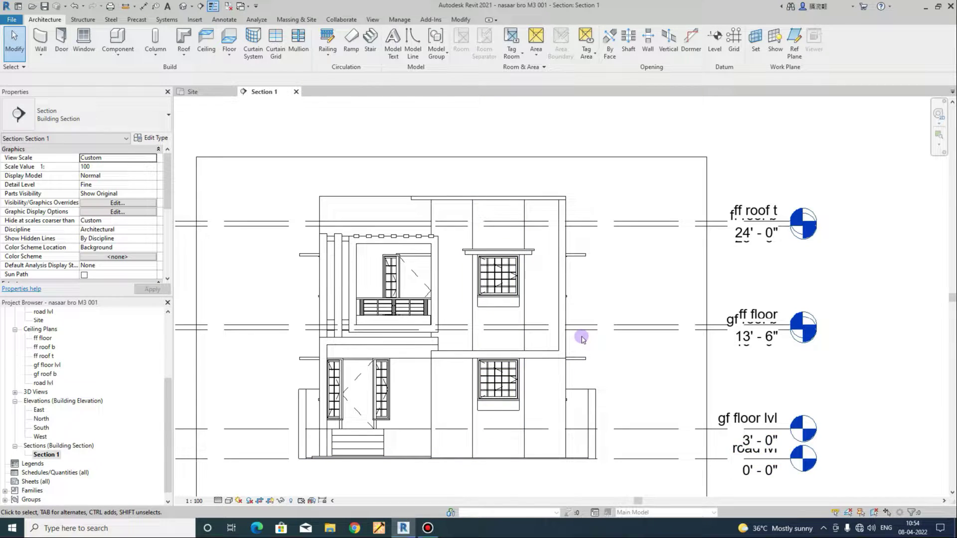
{"action": "scroll", "coordinate": [401, 321], "scroll_direction": "up", "scroll_amount": 5}
{"action": "scroll", "coordinate": [264, 254], "scroll_direction": "up", "scroll_amount": 3}
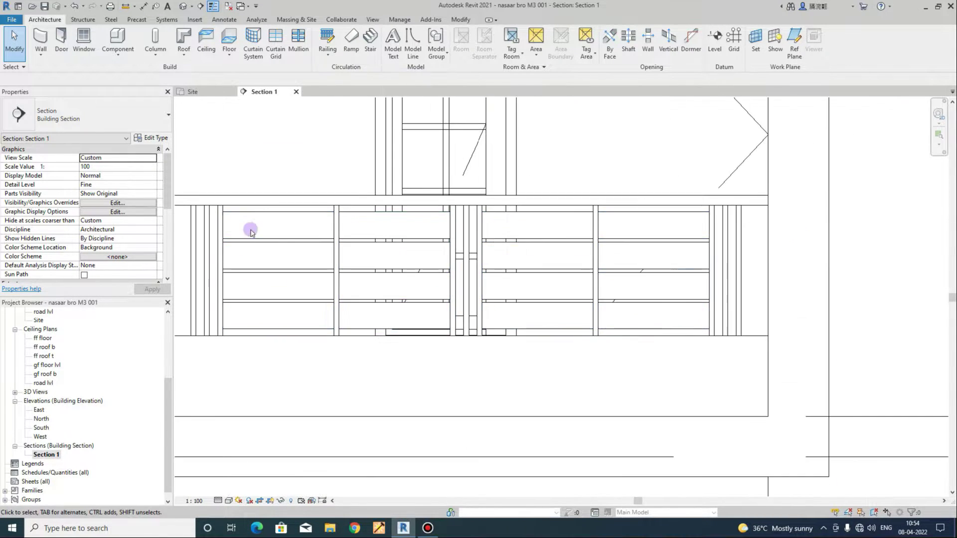
{"action": "scroll", "coordinate": [428, 289], "scroll_direction": "down", "scroll_amount": 3}
{"action": "scroll", "coordinate": [419, 302], "scroll_direction": "down", "scroll_amount": 3}
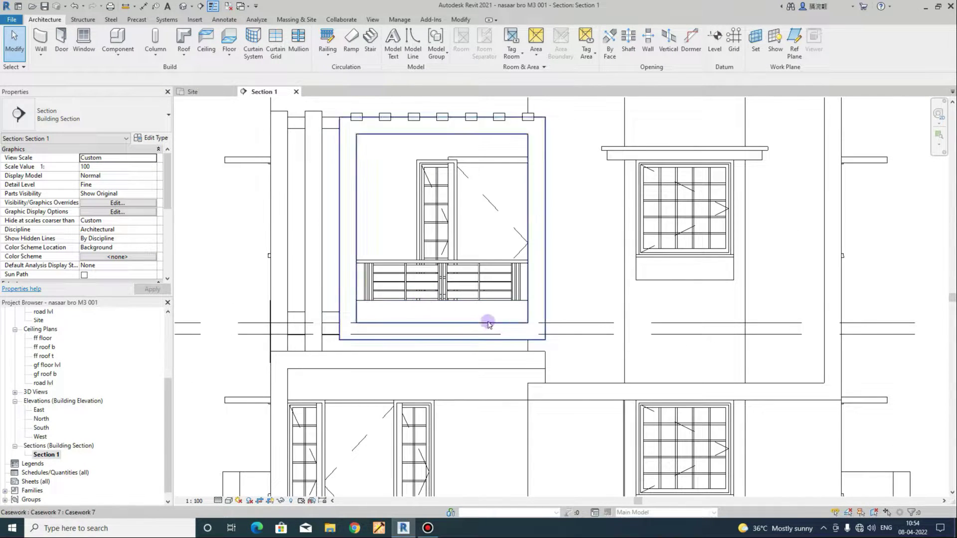
{"action": "scroll", "coordinate": [488, 323], "scroll_direction": "down", "scroll_amount": 3}
{"action": "scroll", "coordinate": [593, 339], "scroll_direction": "down", "scroll_amount": 3}
{"action": "scroll", "coordinate": [548, 279], "scroll_direction": "down", "scroll_amount": 2}
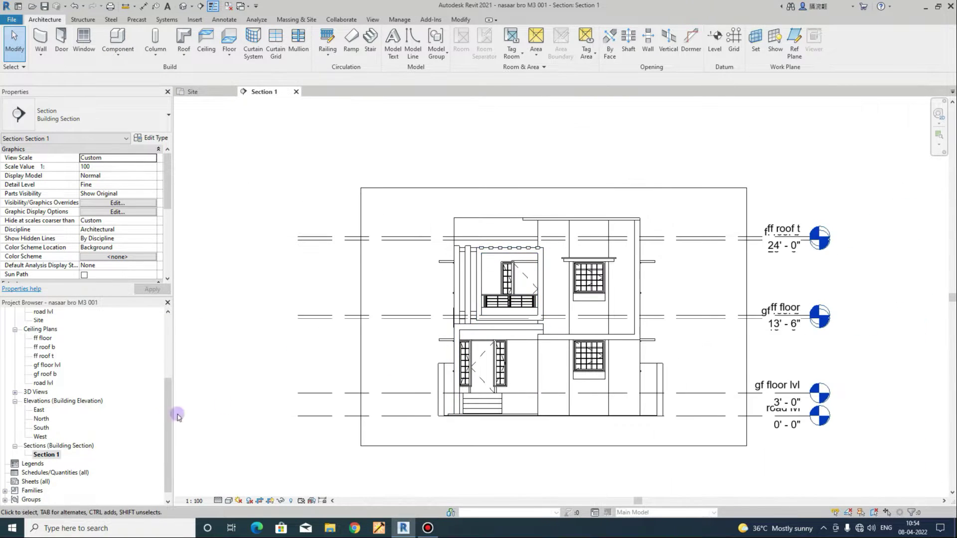
{"action": "scroll", "coordinate": [47, 401], "scroll_direction": "up", "scroll_amount": 1}
{"action": "scroll", "coordinate": [32, 383], "scroll_direction": "up", "scroll_amount": 1}
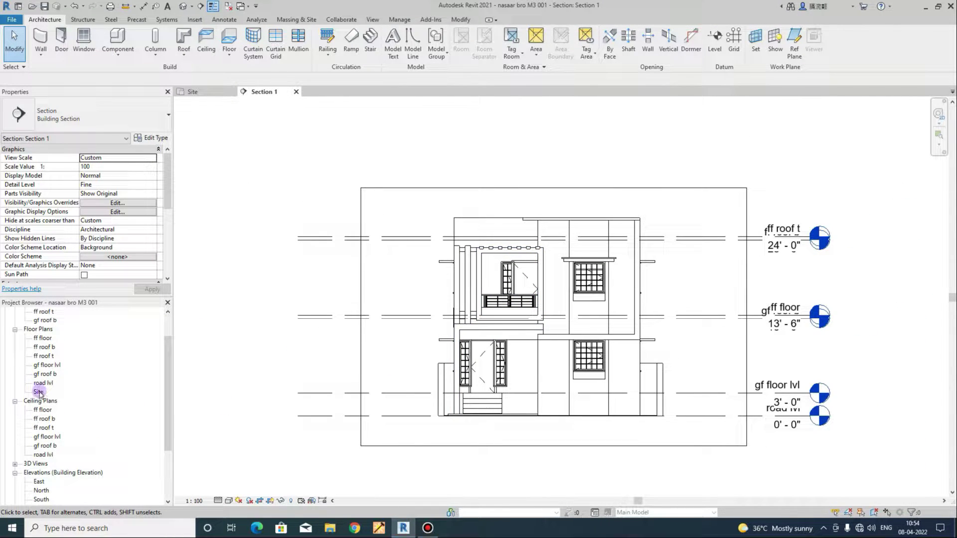
{"action": "double_click", "coordinate": [39, 392]}
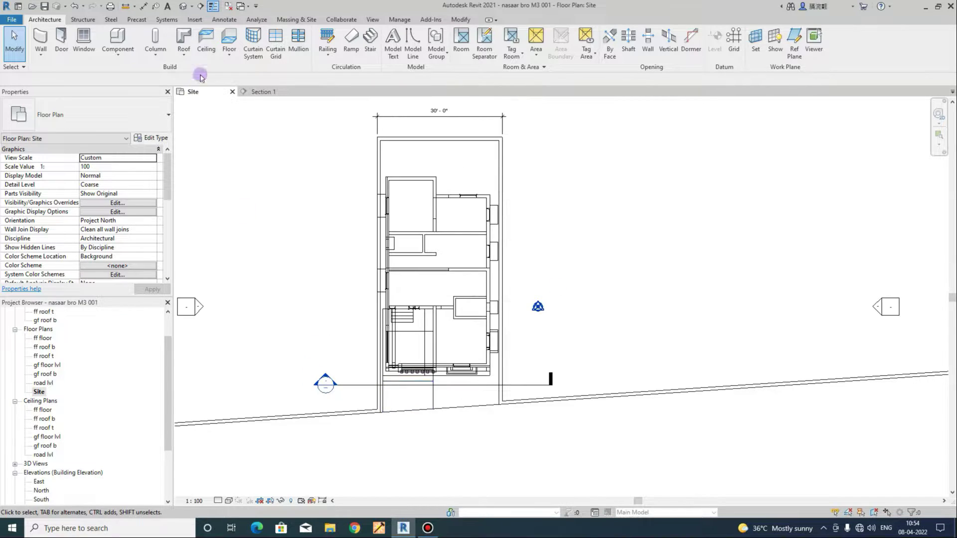
Draw two vertical section lines through the house, each from below to above it
{"action": "left_click", "coordinate": [202, 6]}
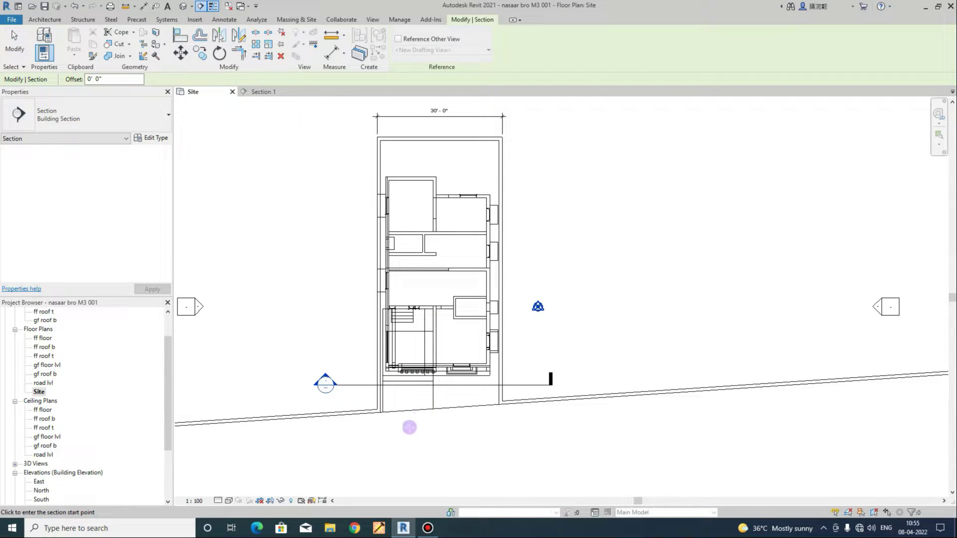
{"action": "left_click", "coordinate": [415, 435]}
{"action": "scroll", "coordinate": [408, 434], "scroll_direction": "down", "scroll_amount": 1}
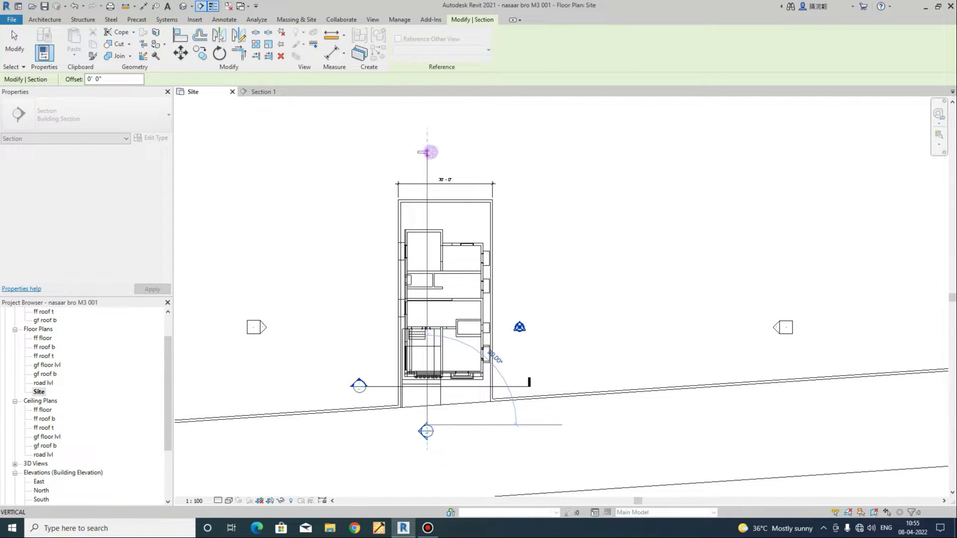
{"action": "left_click", "coordinate": [427, 154]}
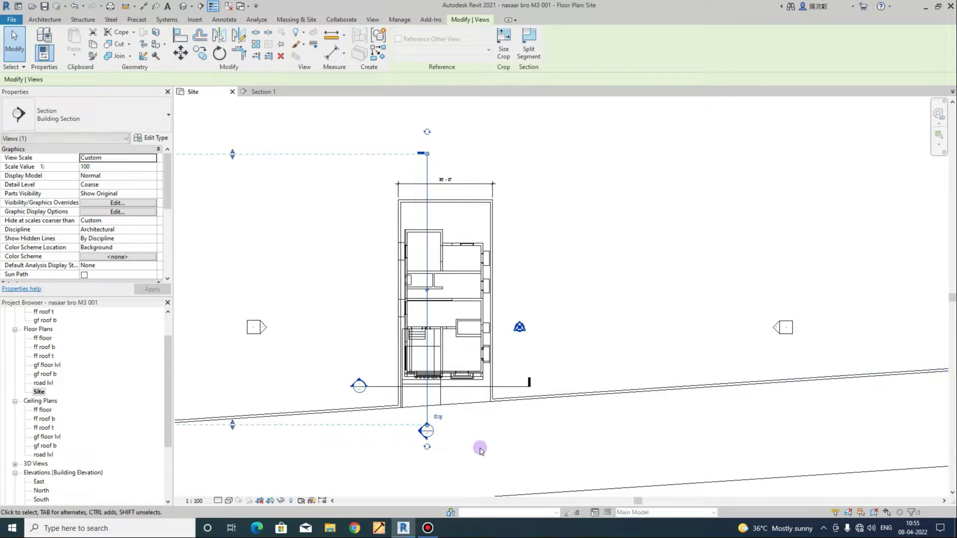
{"action": "left_click", "coordinate": [202, 7]}
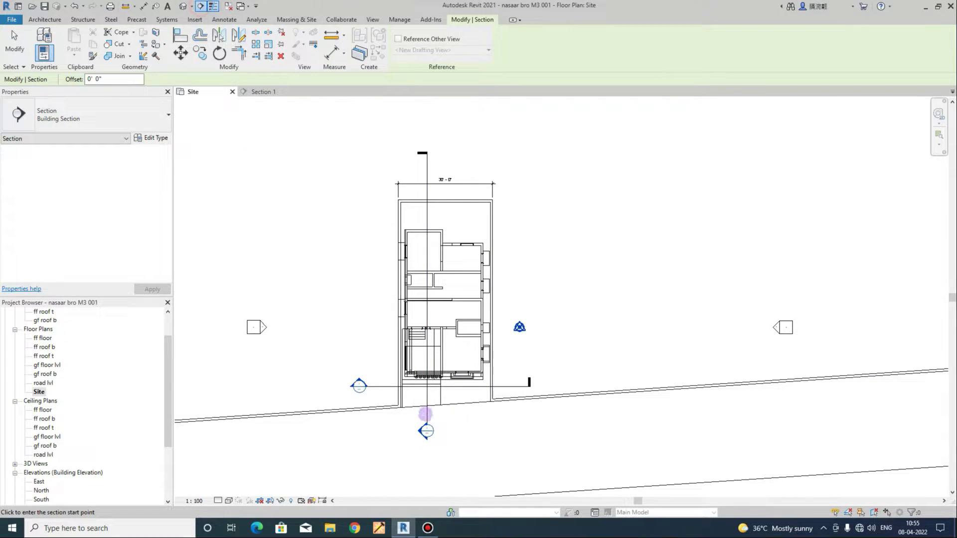
{"action": "left_click", "coordinate": [466, 433]}
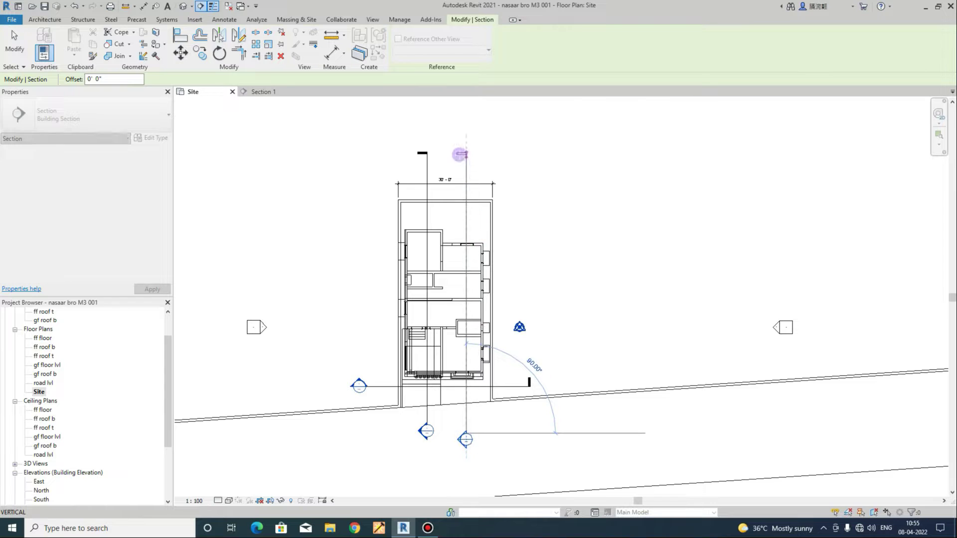
{"action": "left_click", "coordinate": [466, 152]}
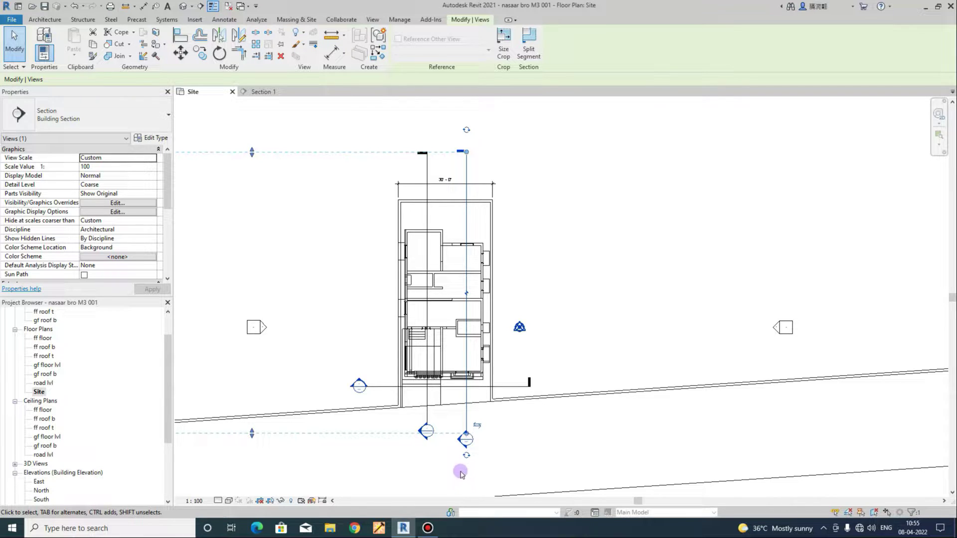
Flip the second vertical section so it looks the other way
{"action": "scroll", "coordinate": [460, 472], "scroll_direction": "up", "scroll_amount": 3}
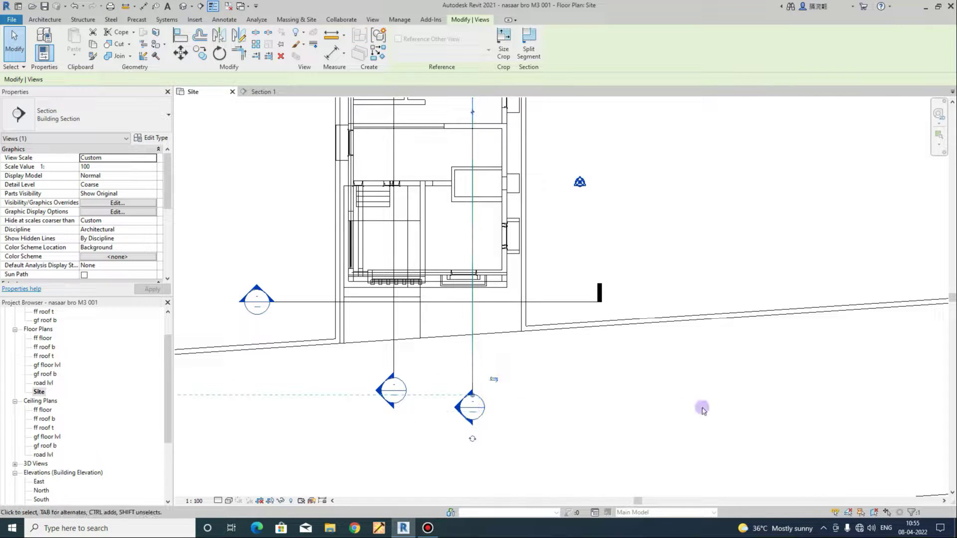
{"action": "left_click", "coordinate": [493, 381]}
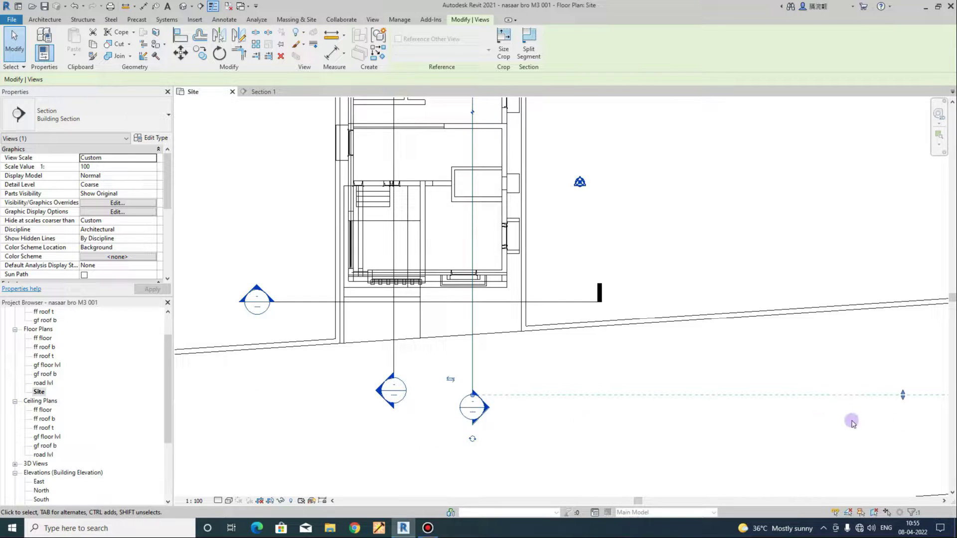
{"action": "scroll", "coordinate": [599, 413], "scroll_direction": "down", "scroll_amount": 2}
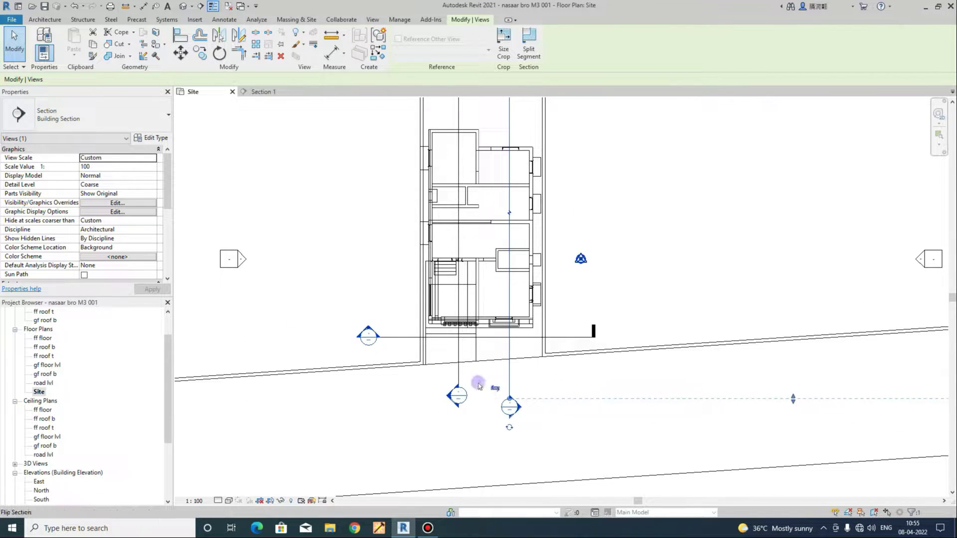
{"action": "scroll", "coordinate": [452, 423], "scroll_direction": "down", "scroll_amount": 2}
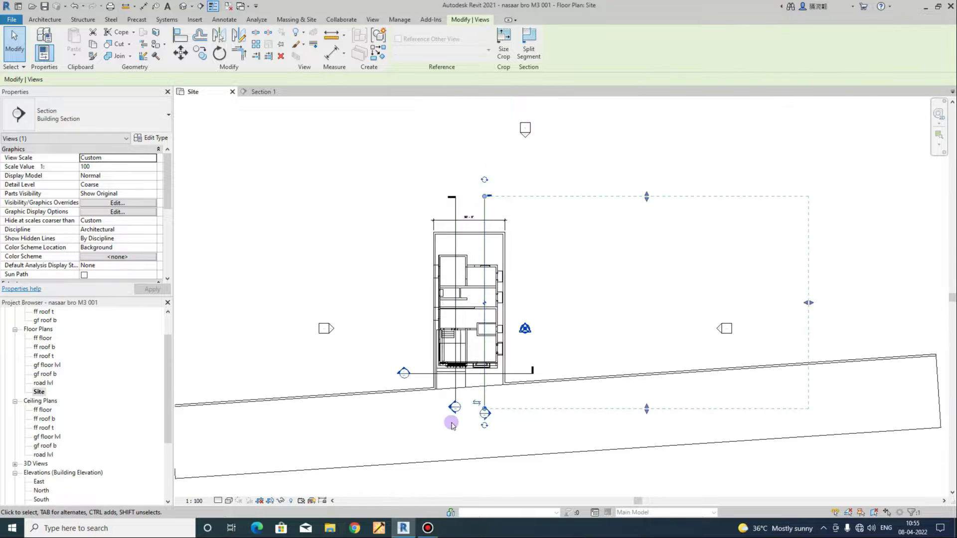
{"action": "scroll", "coordinate": [55, 453], "scroll_direction": "down", "scroll_amount": 2}
{"action": "double_click", "coordinate": [55, 499]}
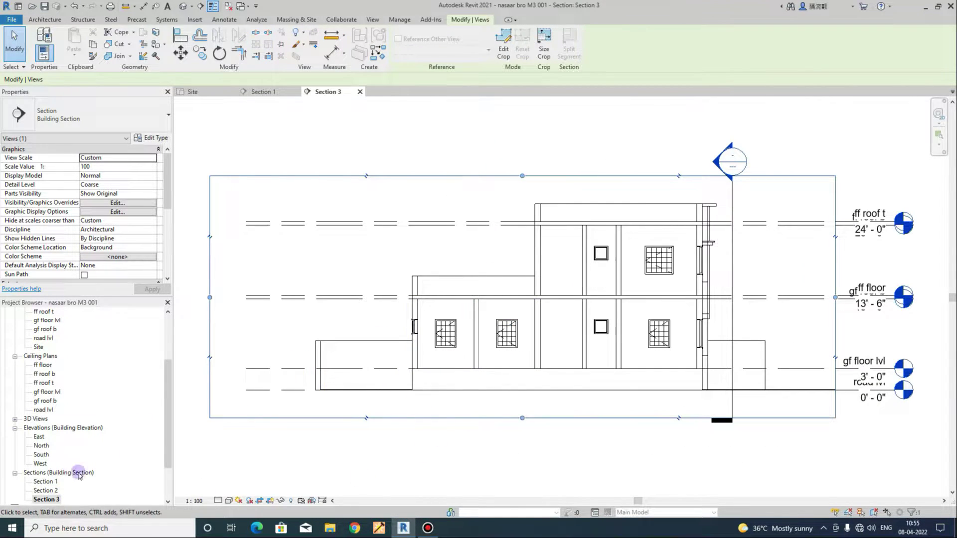
{"action": "double_click", "coordinate": [39, 347]}
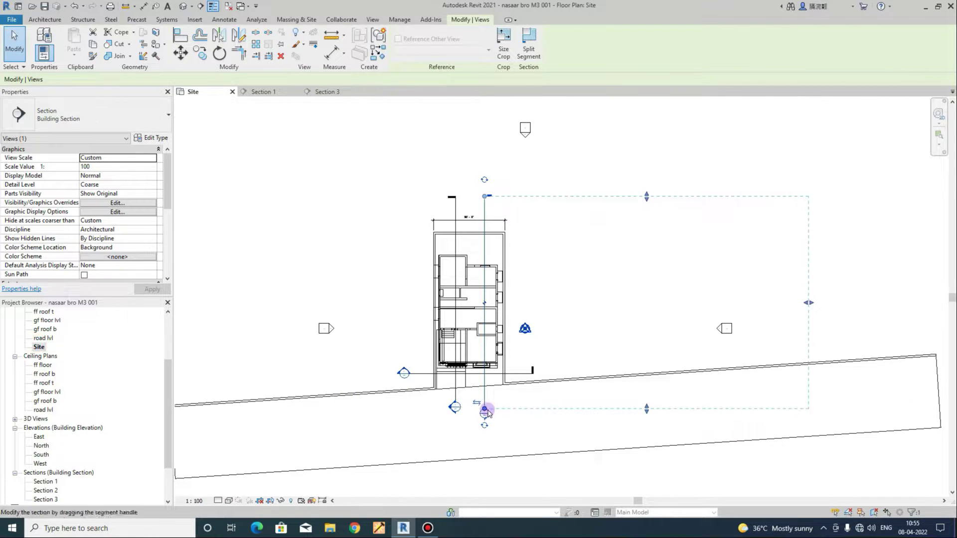
{"action": "double_click", "coordinate": [54, 499]}
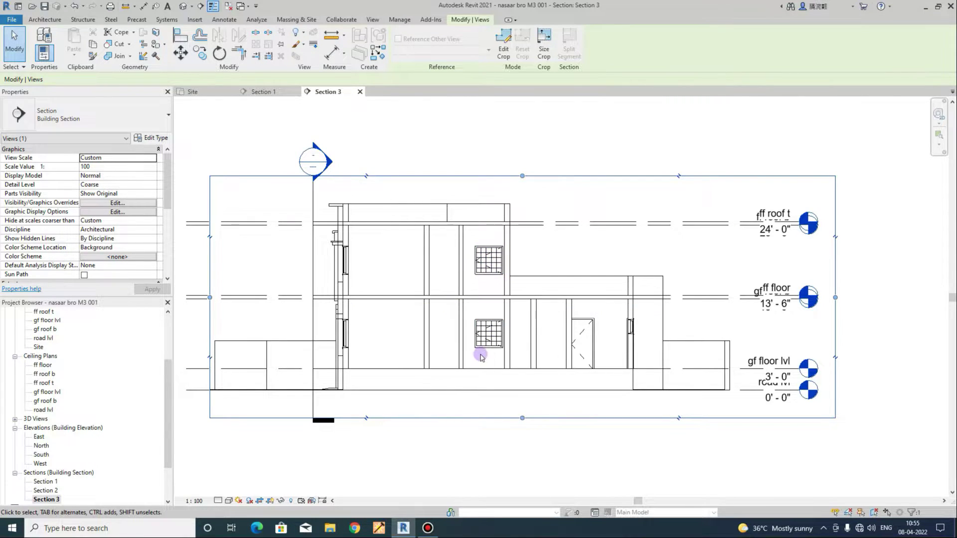
{"action": "scroll", "coordinate": [482, 337], "scroll_direction": "up", "scroll_amount": 2}
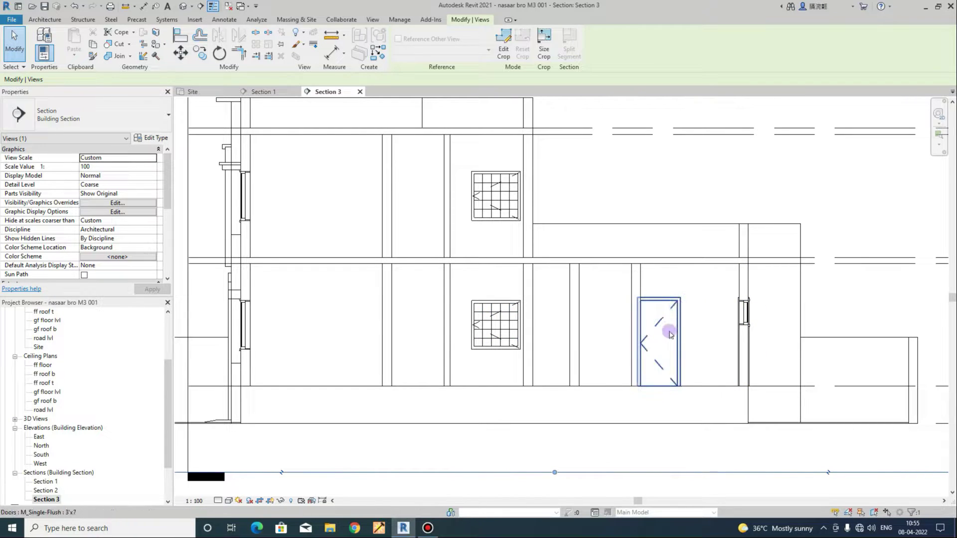
{"action": "double_click", "coordinate": [38, 348]}
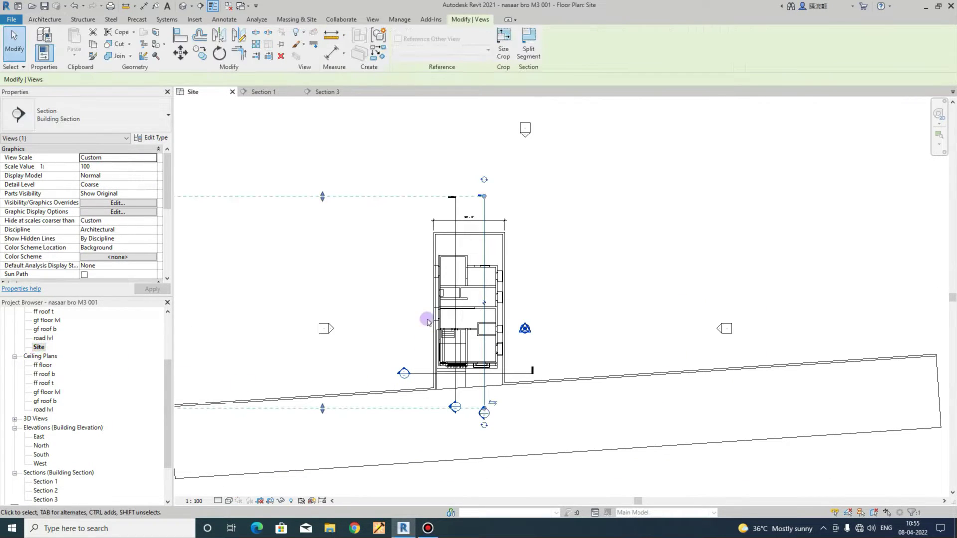
{"action": "scroll", "coordinate": [487, 295], "scroll_direction": "up", "scroll_amount": 2}
{"action": "scroll", "coordinate": [471, 298], "scroll_direction": "up", "scroll_amount": 2}
{"action": "scroll", "coordinate": [458, 272], "scroll_direction": "up", "scroll_amount": 1}
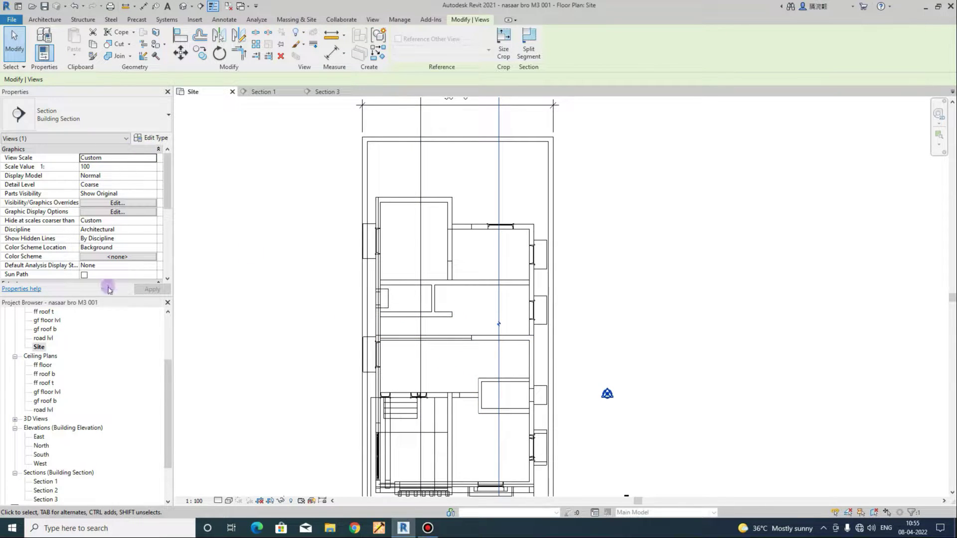
Close the Section 1 and Section 3 views, leaving the Site plan open
{"action": "left_click", "coordinate": [230, 7]}
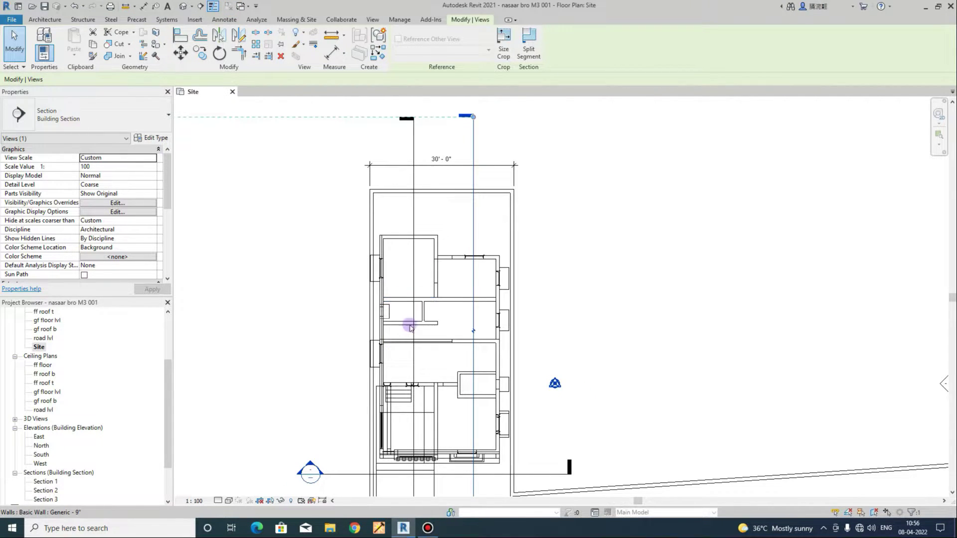
{"action": "scroll", "coordinate": [443, 291], "scroll_direction": "down", "scroll_amount": 2}
{"action": "scroll", "coordinate": [423, 466], "scroll_direction": "up", "scroll_amount": 2}
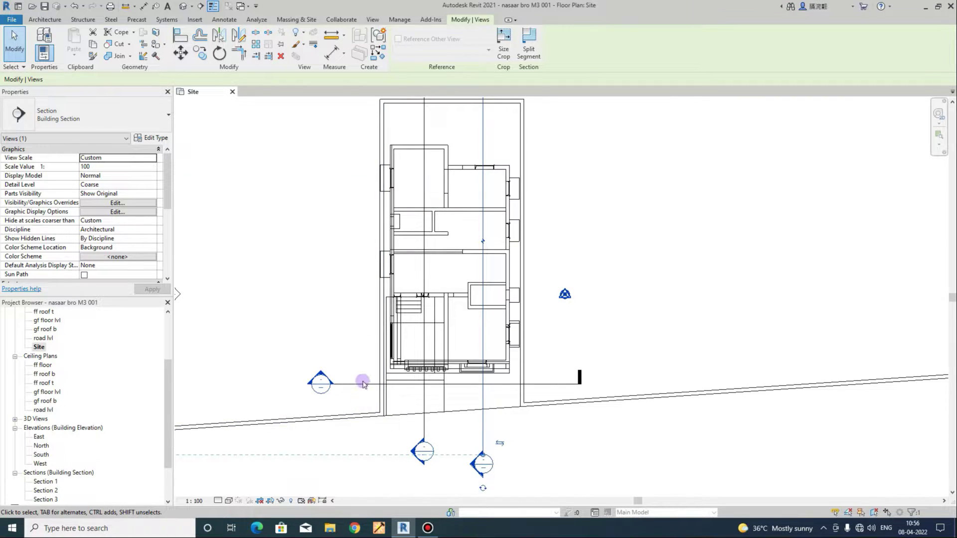
{"action": "scroll", "coordinate": [363, 383], "scroll_direction": "down", "scroll_amount": 2}
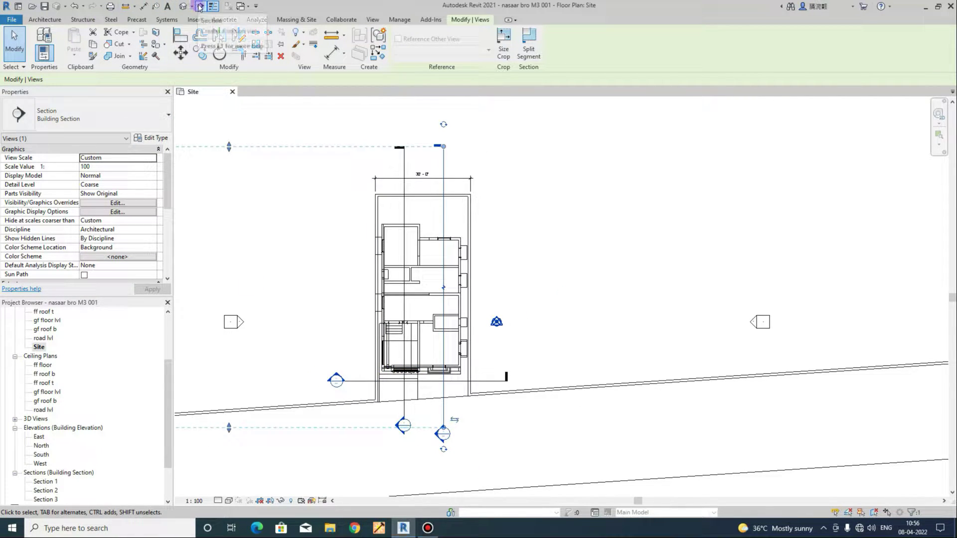
Add a fourth horizontal section through the middle of the house, creating Section 4
{"action": "left_click", "coordinate": [199, 7]}
{"action": "scroll", "coordinate": [405, 306], "scroll_direction": "up", "scroll_amount": 2}
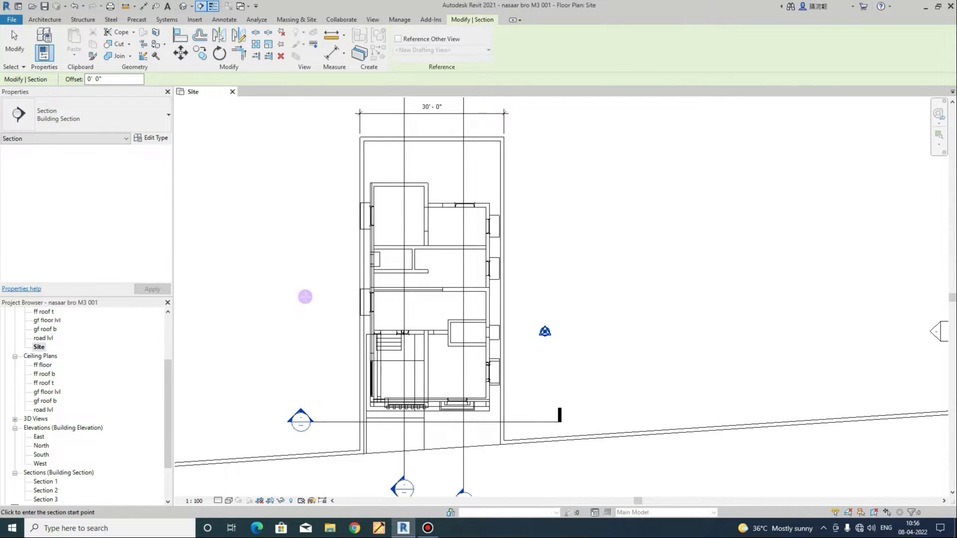
{"action": "left_click", "coordinate": [305, 296]}
{"action": "left_click", "coordinate": [560, 296]}
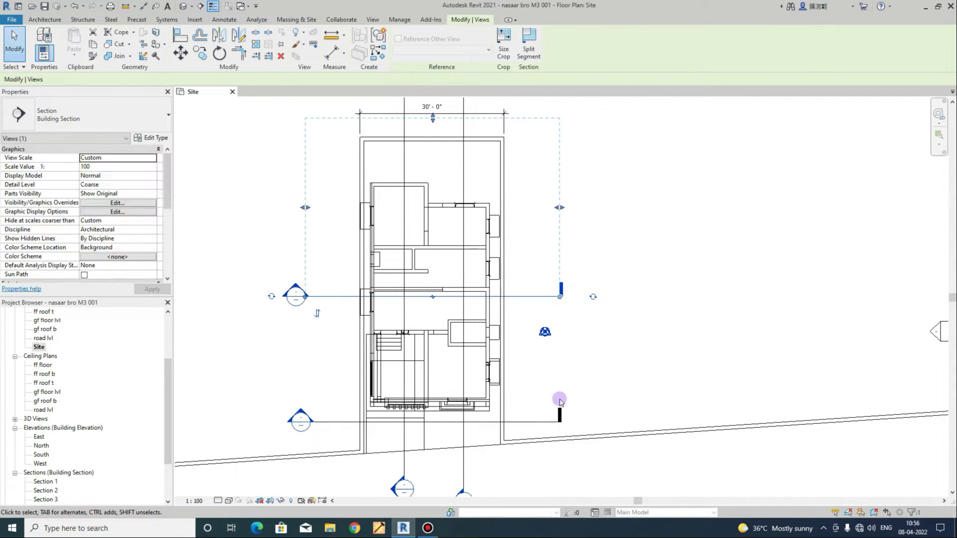
{"action": "scroll", "coordinate": [417, 373], "scroll_direction": "down", "scroll_amount": 2}
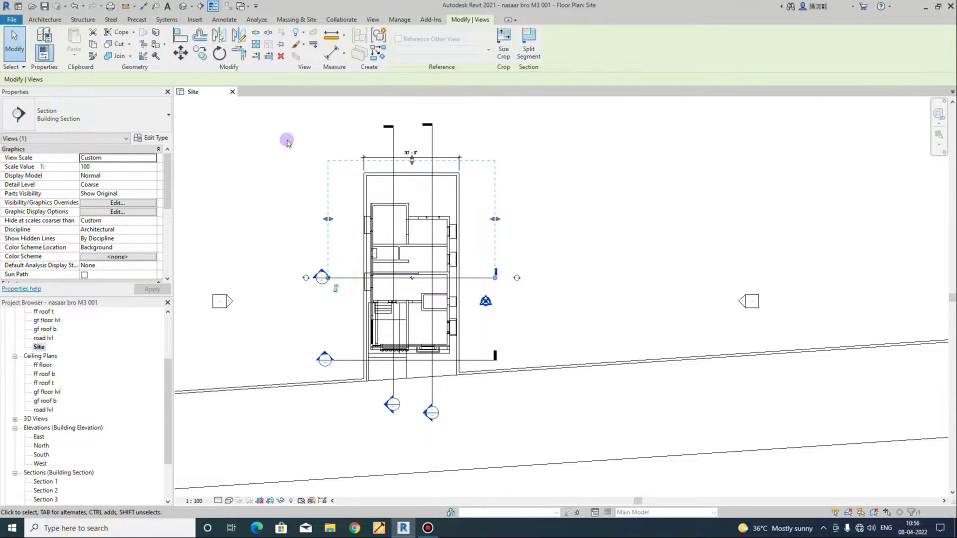
{"action": "scroll", "coordinate": [49, 463], "scroll_direction": "down", "scroll_amount": 1}
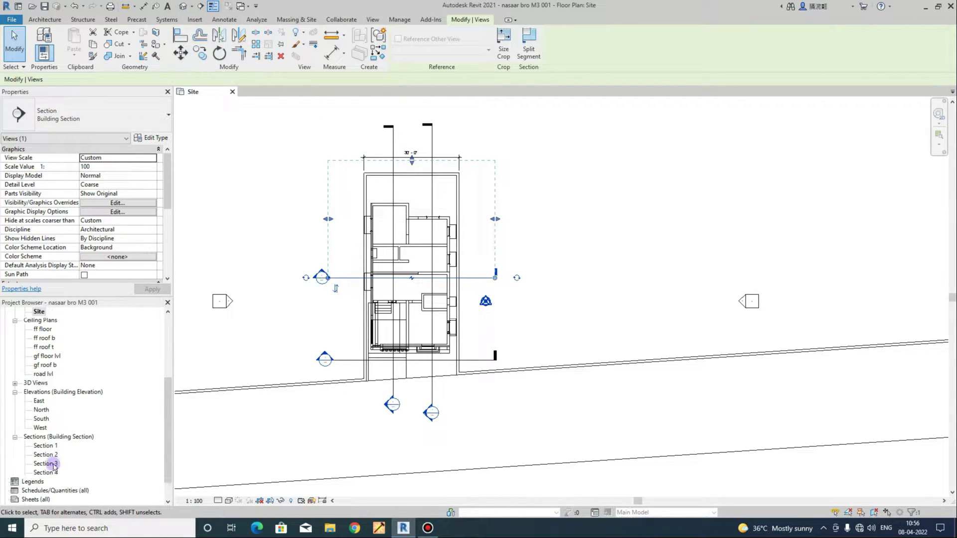
{"action": "left_click", "coordinate": [52, 455]}
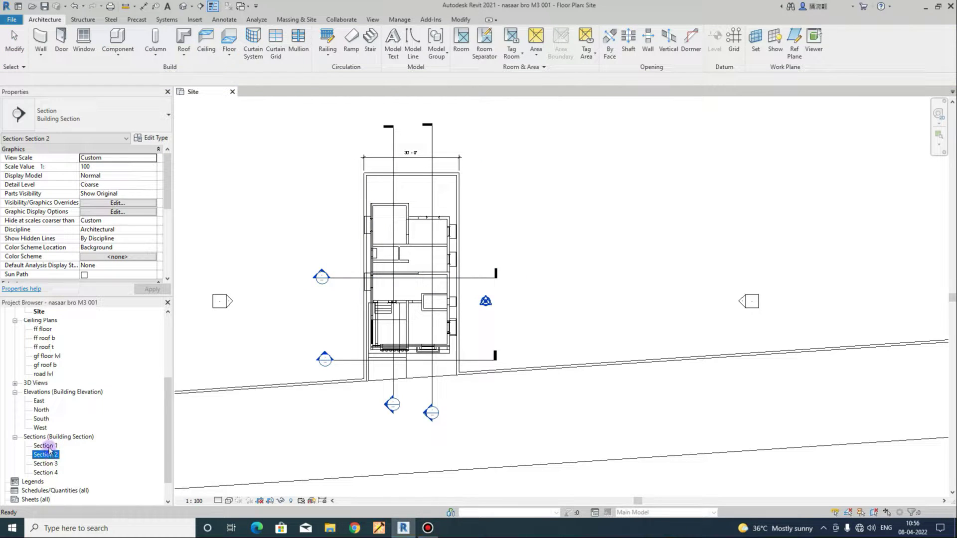
Reopen the Section 1 view and select sections in the Project Browser list
{"action": "double_click", "coordinate": [47, 446]}
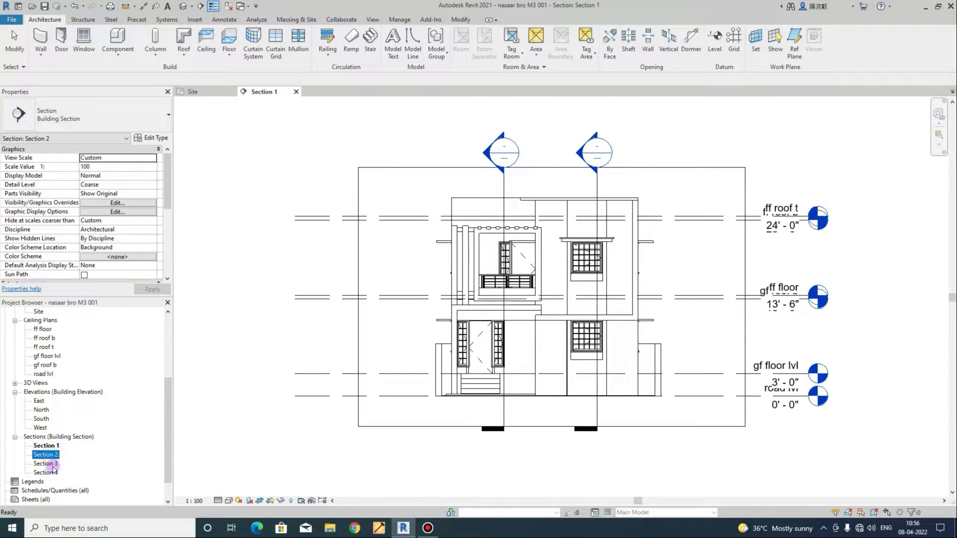
{"action": "left_click", "coordinate": [53, 471]}
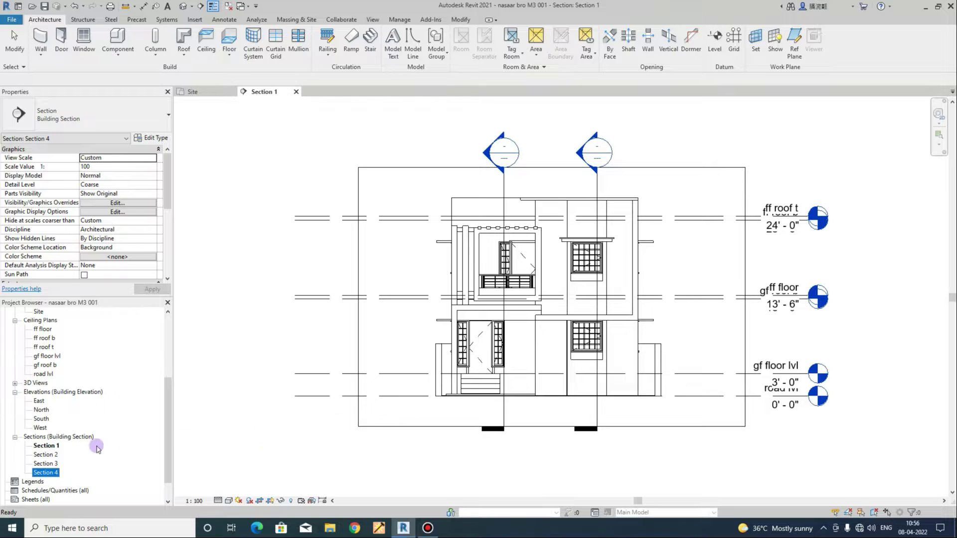
{"action": "left_click", "coordinate": [57, 446]}
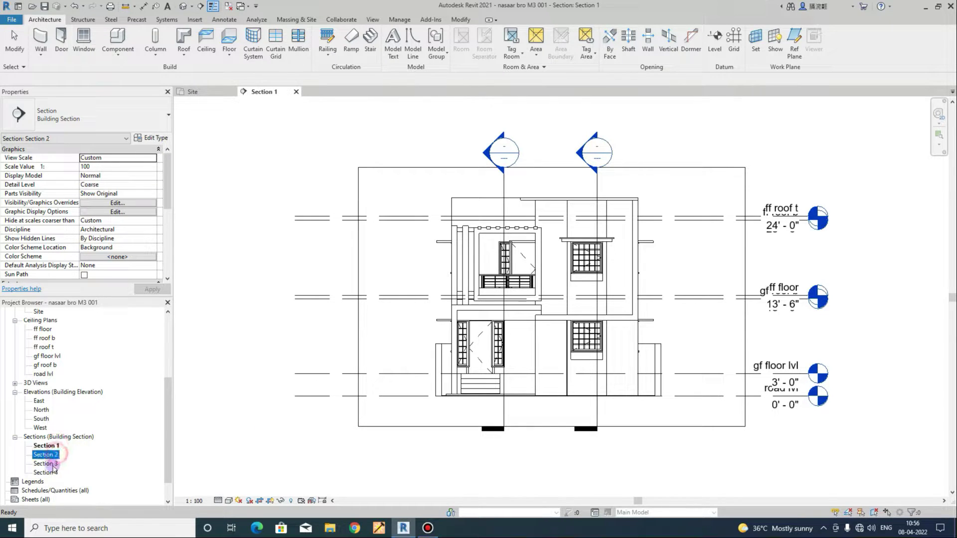
{"action": "left_click", "coordinate": [52, 473]}
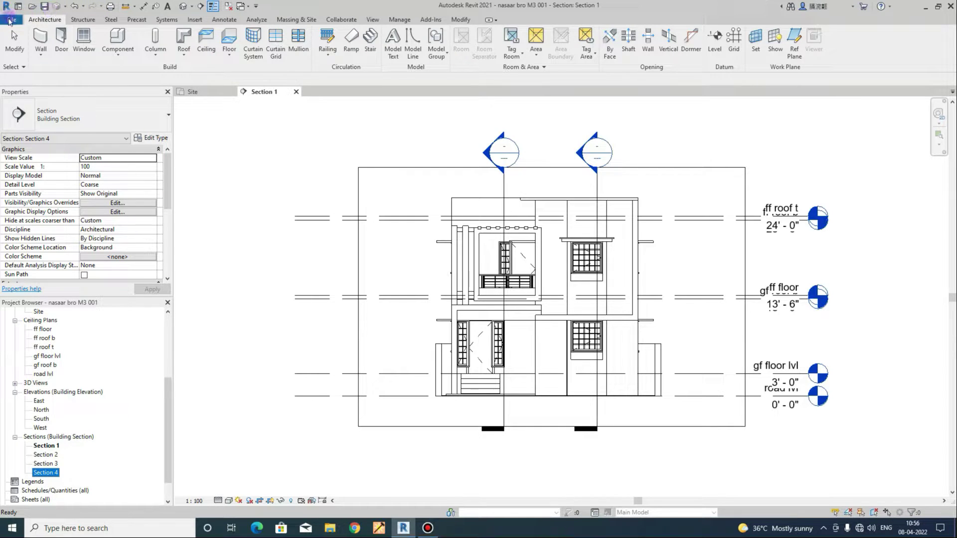
Start a DWG export from File > Export > CAD Formats and create a new view set, Set 1
{"action": "left_click", "coordinate": [10, 20]}
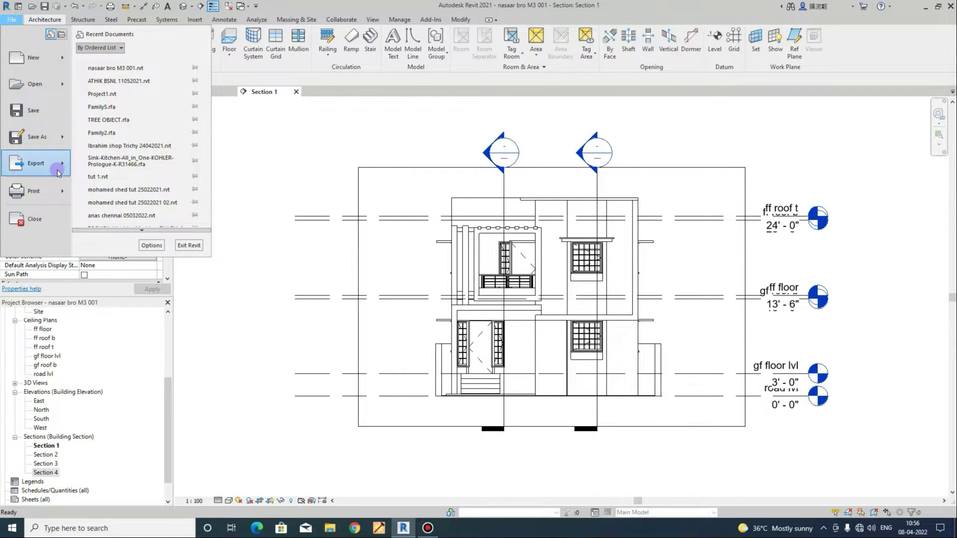
{"action": "left_click", "coordinate": [64, 170]}
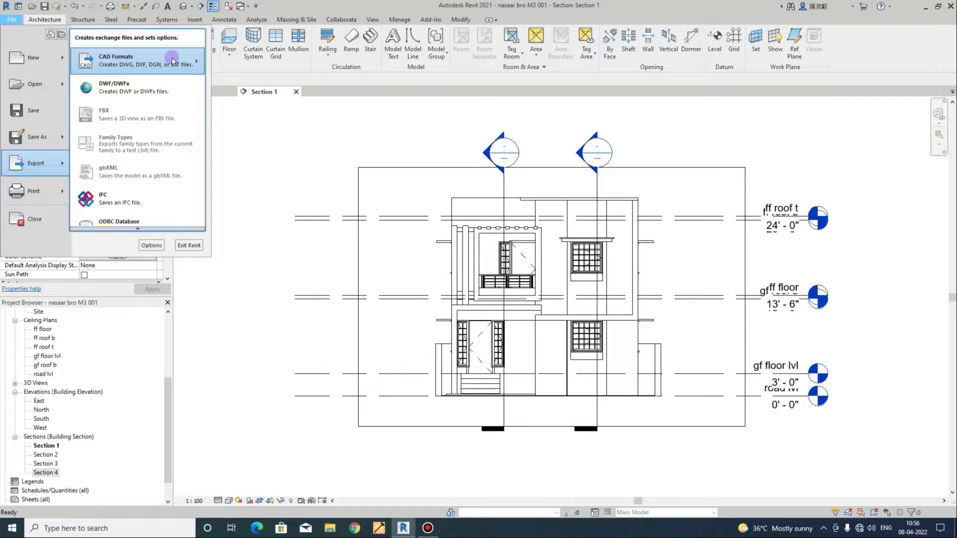
{"action": "mouse_move", "coordinate": [139, 59]}
{"action": "left_click", "coordinate": [245, 58]}
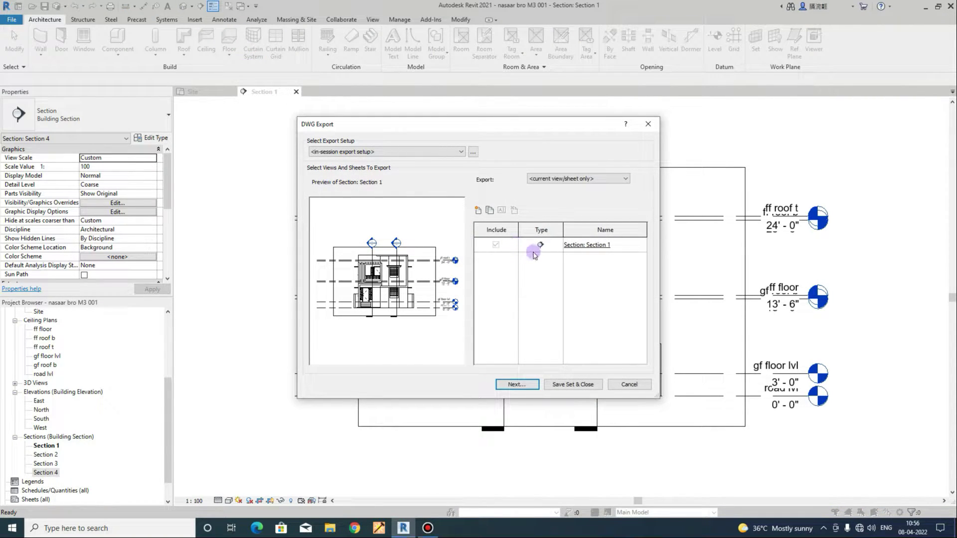
{"action": "left_click", "coordinate": [478, 211]}
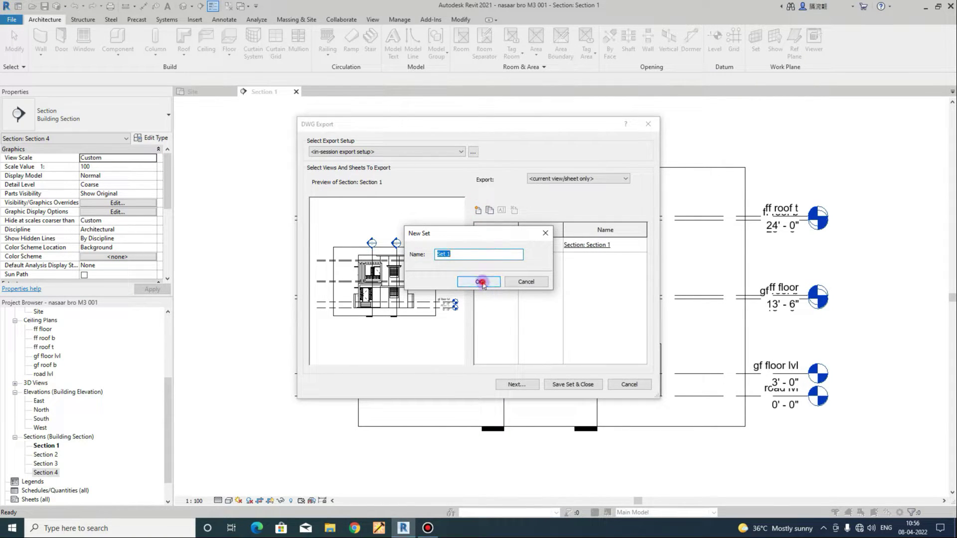
{"action": "left_click", "coordinate": [489, 280]}
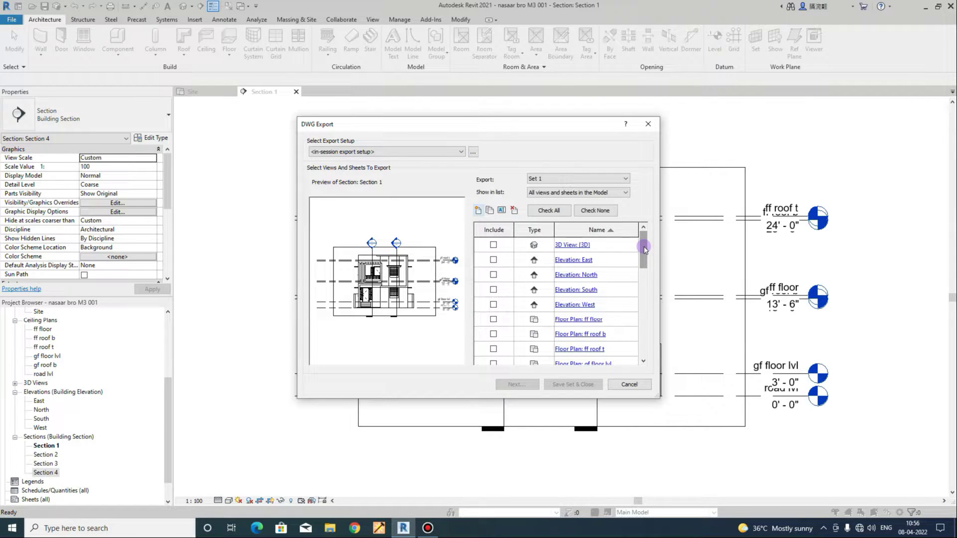
Include Sections 1, 2, 3 and 4 in the Set 1 export list
{"action": "left_click_drag", "start_coordinate": [643, 248], "coordinate": [643, 316]}
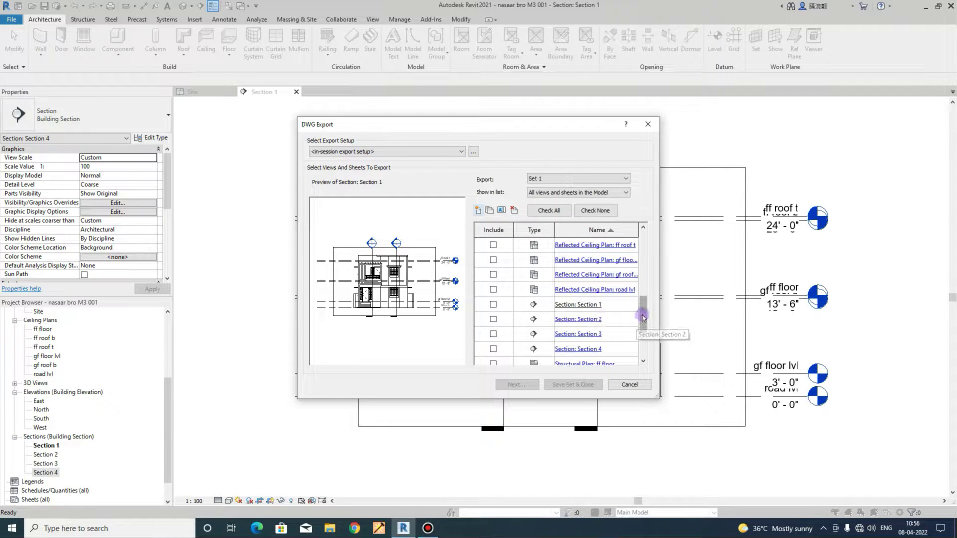
{"action": "mouse_move", "coordinate": [643, 314]}
{"action": "left_mouse_down"}
{"action": "mouse_move", "coordinate": [644, 247]}
{"action": "mouse_move", "coordinate": [645, 319]}
{"action": "left_mouse_up"}
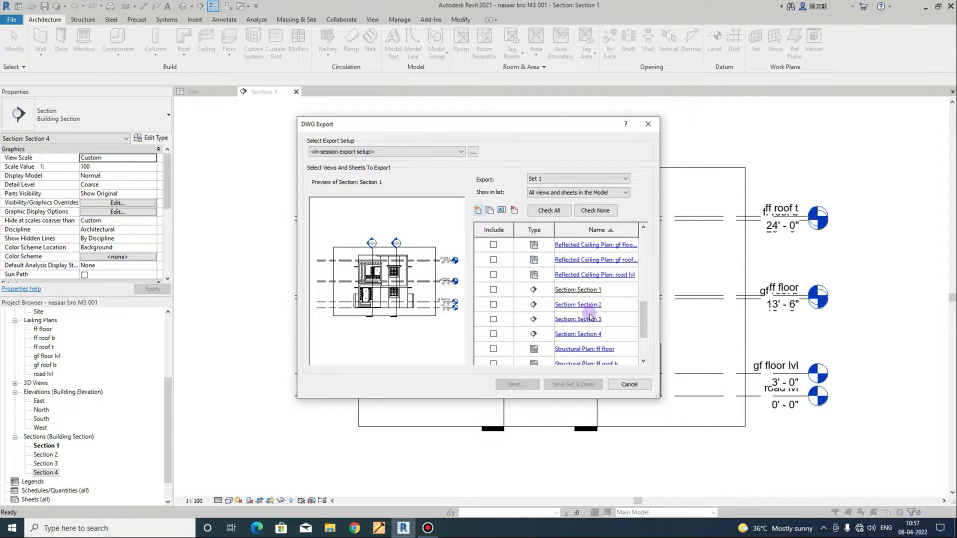
{"action": "left_click", "coordinate": [493, 289]}
{"action": "left_click", "coordinate": [494, 320]}
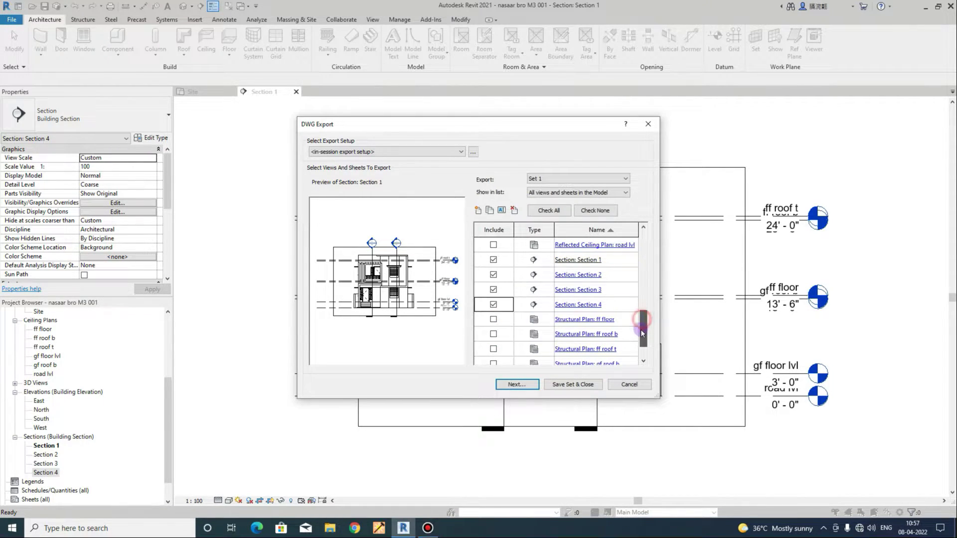
{"action": "left_click_drag", "start_coordinate": [642, 321], "coordinate": [643, 342]}
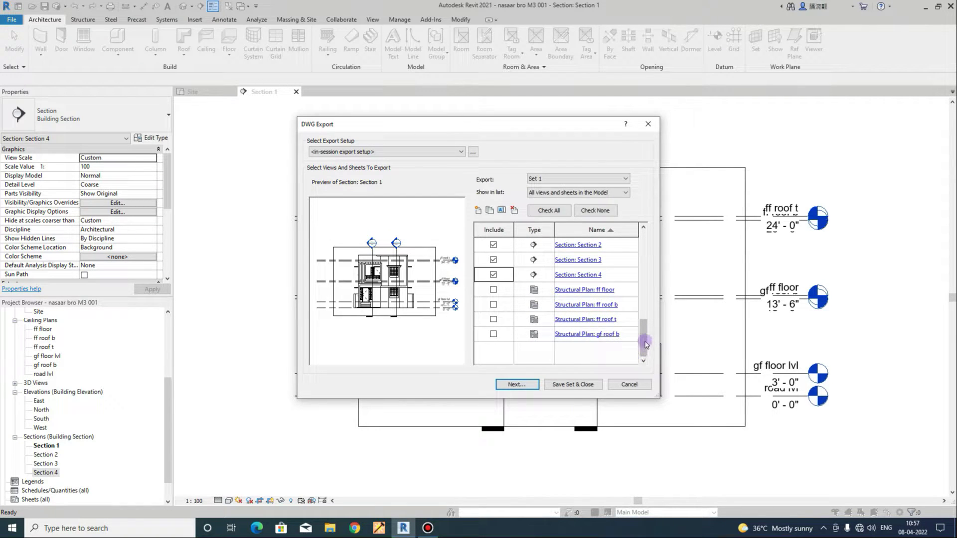
{"action": "left_click_drag", "start_coordinate": [643, 342], "coordinate": [643, 260]}
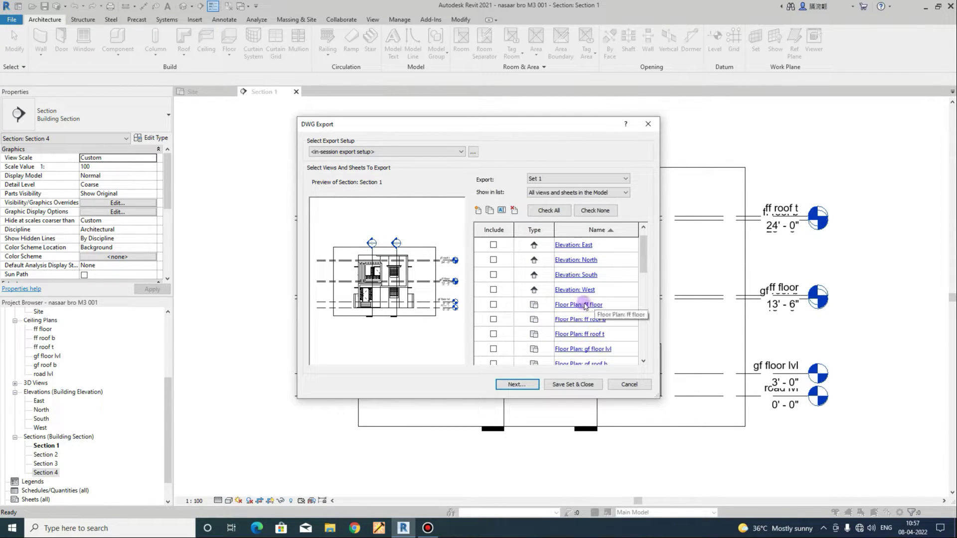
Include the ff floor, gf floor lvl and Site floor plans in the export
{"action": "left_click", "coordinate": [494, 305]}
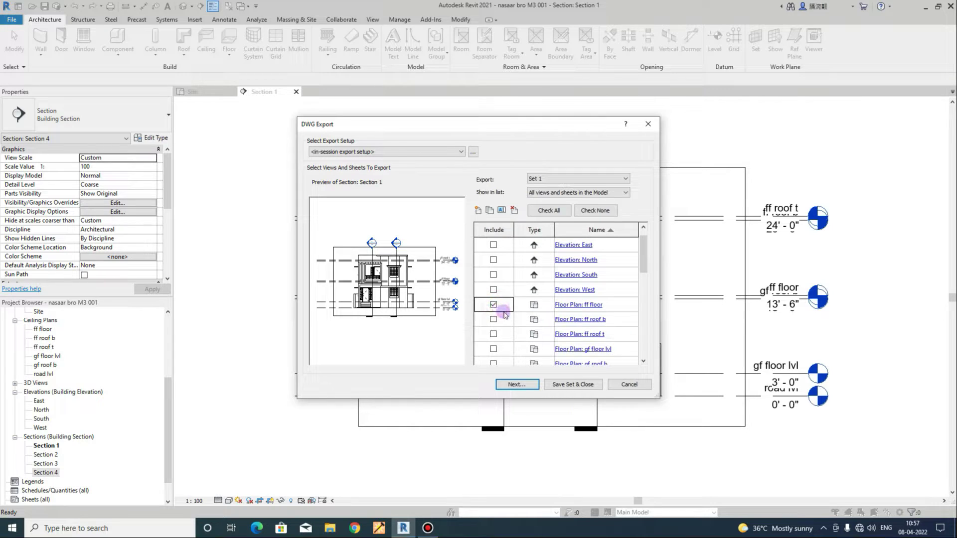
{"action": "left_click", "coordinate": [492, 350]}
{"action": "scroll", "coordinate": [607, 327], "scroll_direction": "down", "scroll_amount": 1}
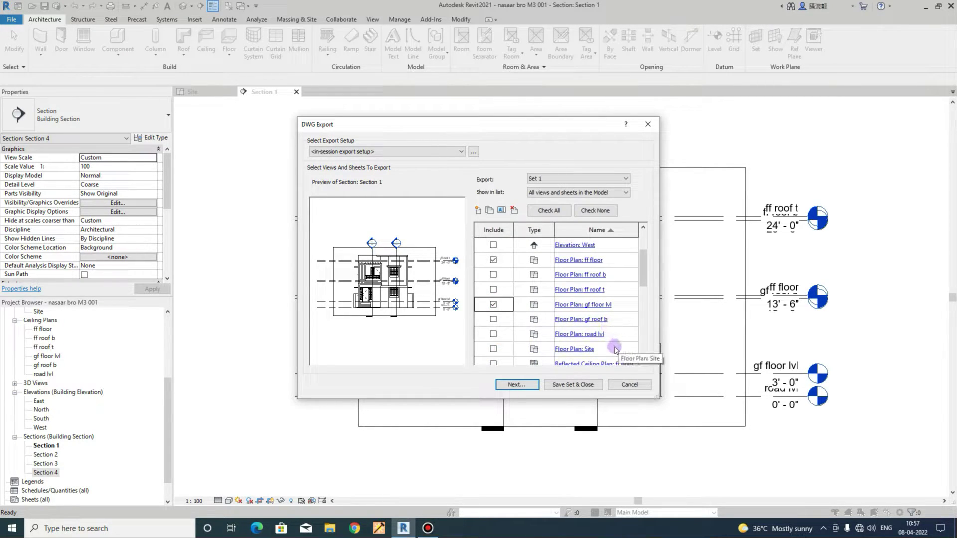
{"action": "left_click", "coordinate": [493, 349]}
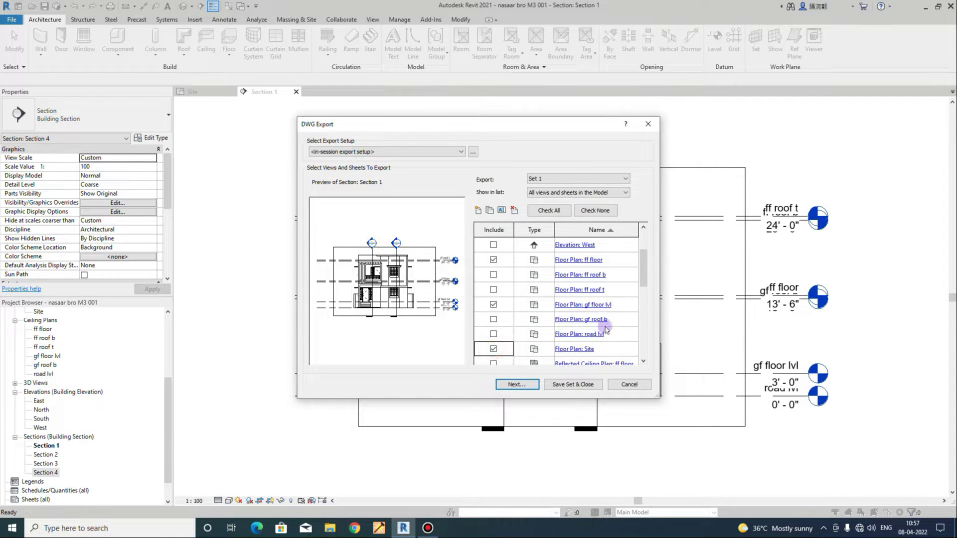
{"action": "scroll", "coordinate": [609, 324], "scroll_direction": "up", "scroll_amount": 2}
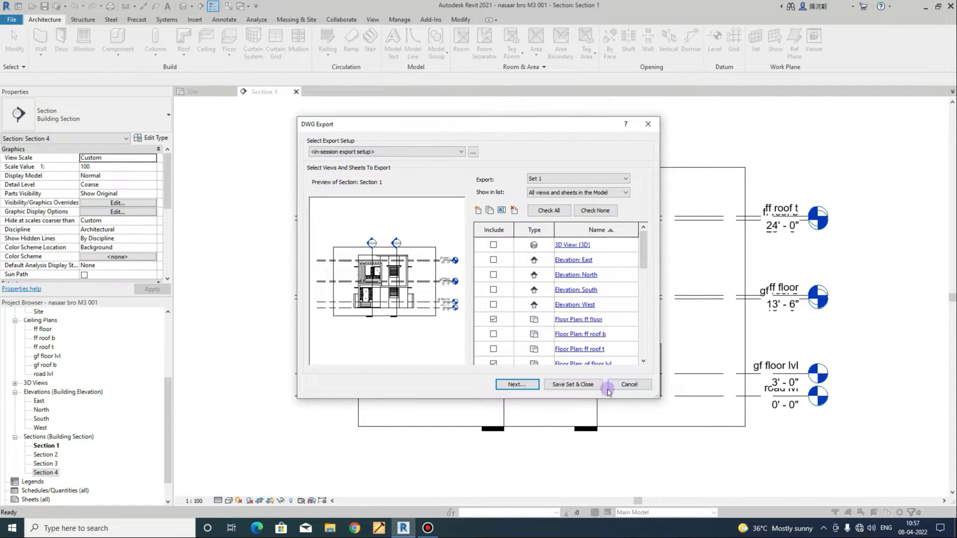
Save the export into a new Desktop folder named 1
{"action": "left_click", "coordinate": [518, 384]}
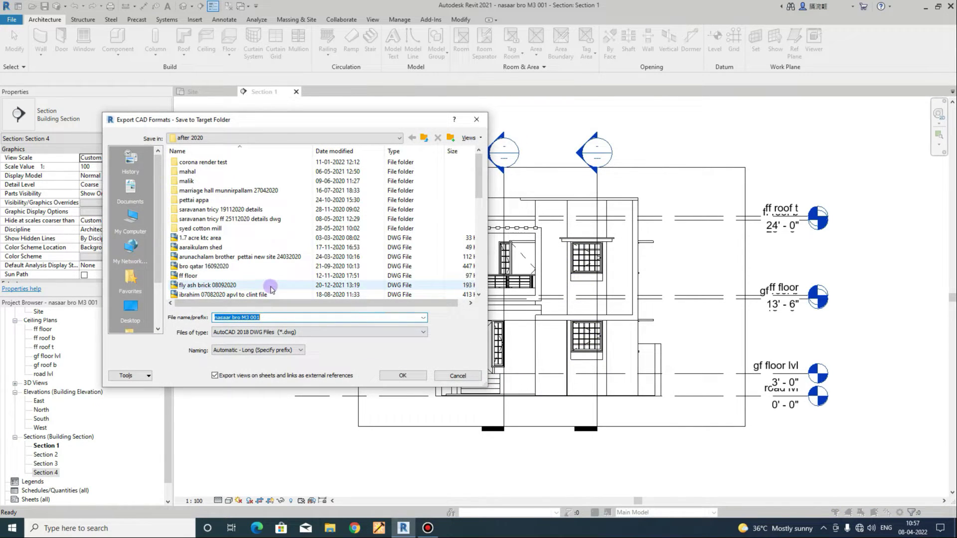
{"action": "left_click", "coordinate": [130, 308]}
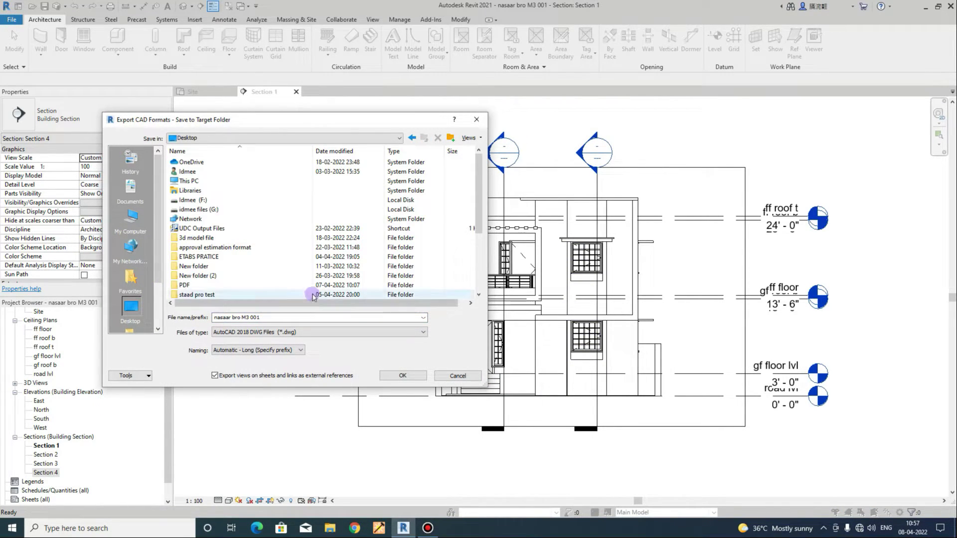
{"action": "right_click", "coordinate": [265, 295]}
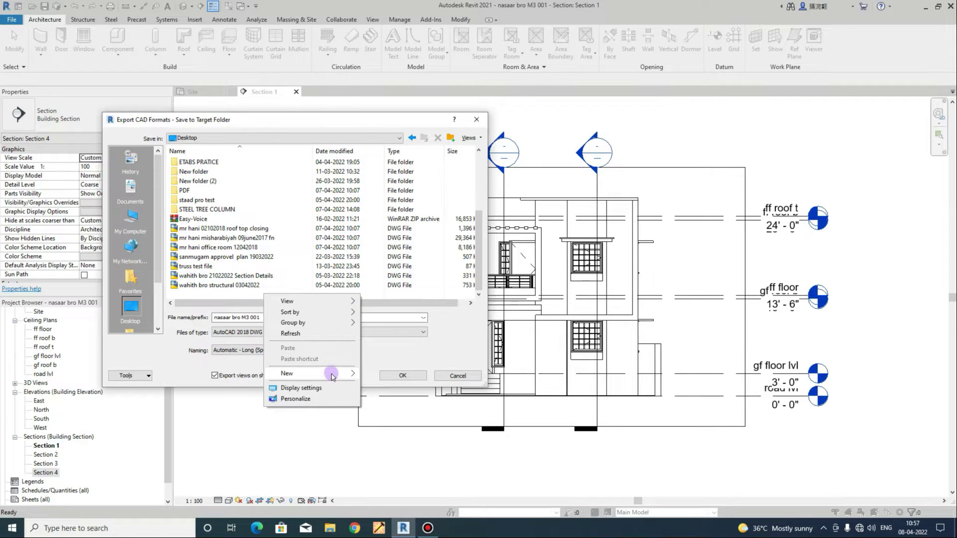
{"action": "left_click", "coordinate": [377, 375]}
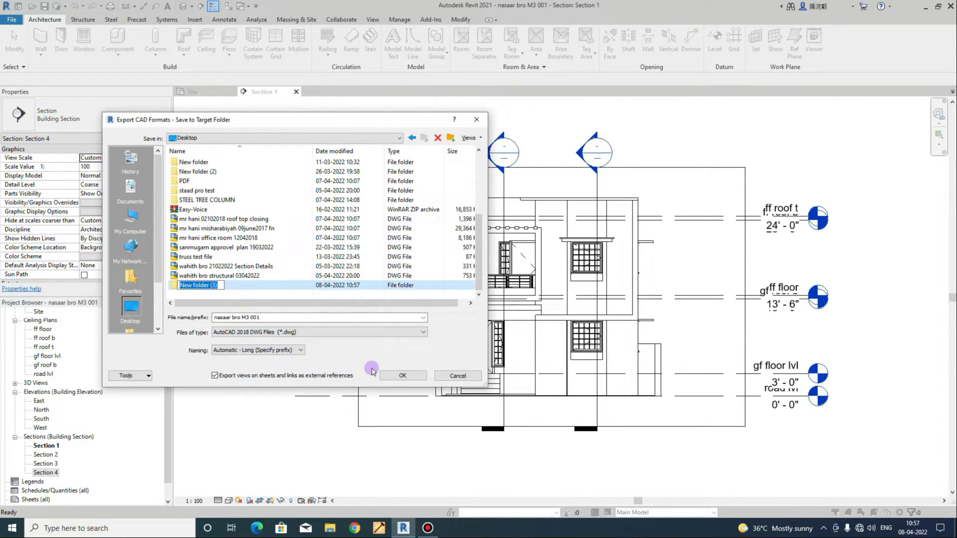
{"action": "type", "text": "1"}
{"action": "key", "text": "Return"}
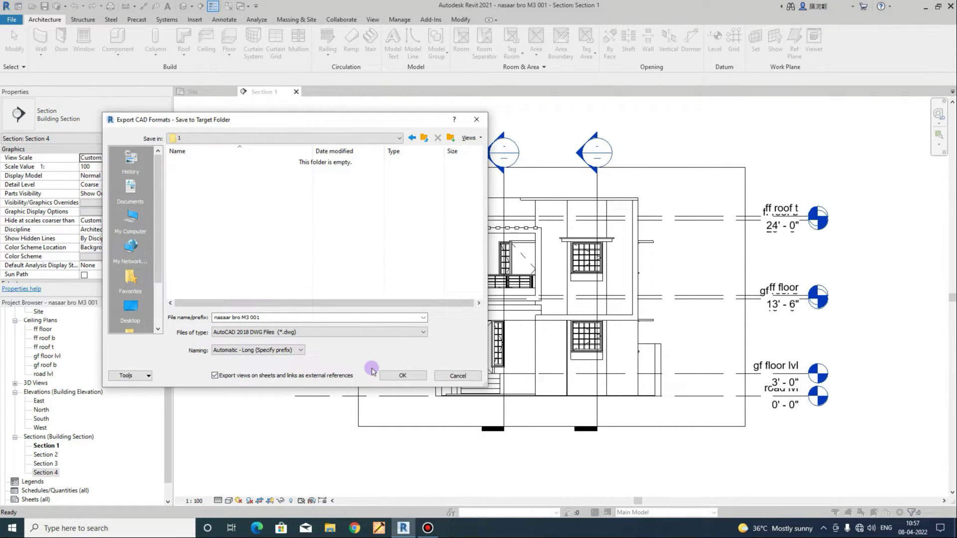
Set the file prefix to 101 and export as AutoCAD 2018 DWG files
{"action": "left_click", "coordinate": [282, 318]}
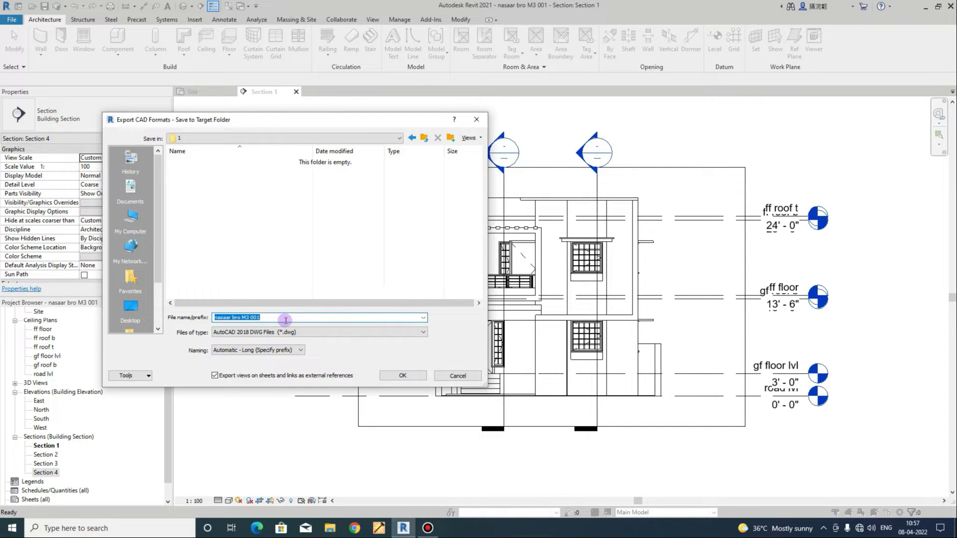
{"action": "type", "text": "101"}
{"action": "left_click", "coordinate": [259, 337]}
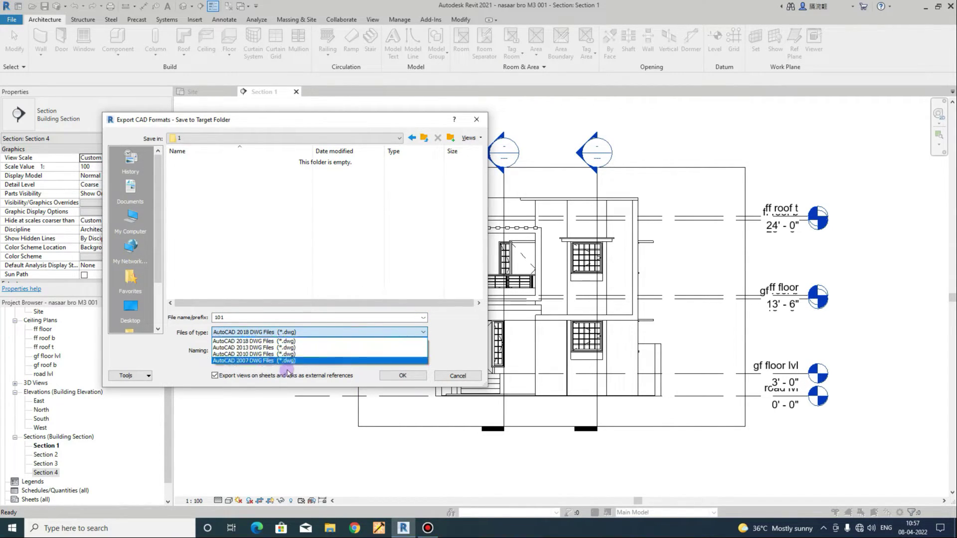
{"action": "left_click", "coordinate": [278, 304]}
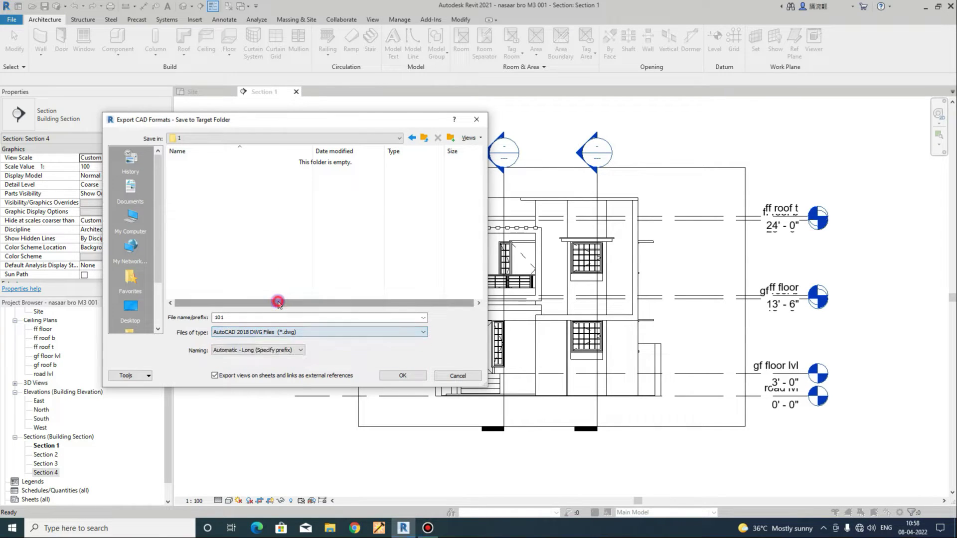
{"action": "left_click", "coordinate": [400, 376]}
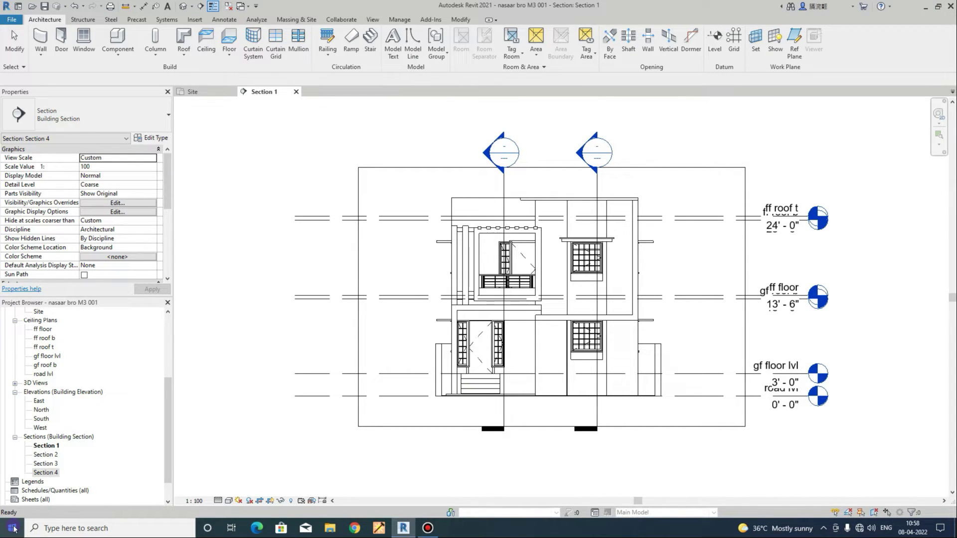
Minimize Revit and open exported folder 1 from the desktop
{"action": "left_click", "coordinate": [926, 7]}
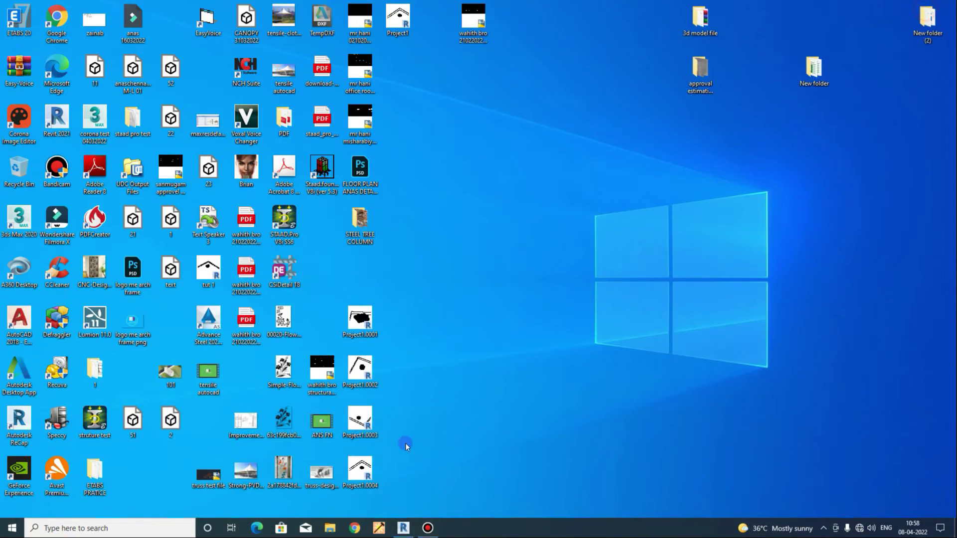
{"action": "left_click", "coordinate": [99, 370]}
{"action": "double_click", "coordinate": [99, 370]}
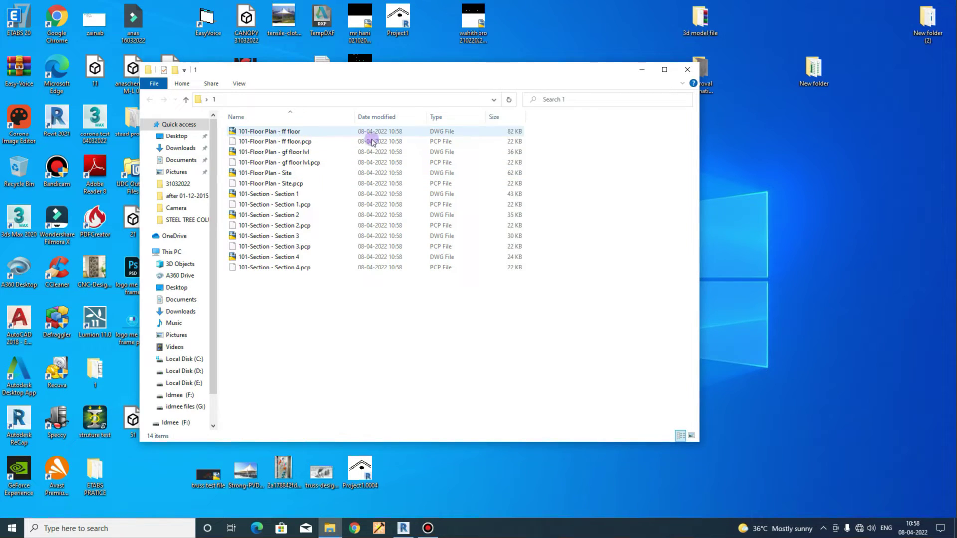
Sort the exported files by type and open the '101-Floor Plan - ff floor' drawing
{"action": "right_click", "coordinate": [602, 153]}
{"action": "mouse_move", "coordinate": [658, 172]}
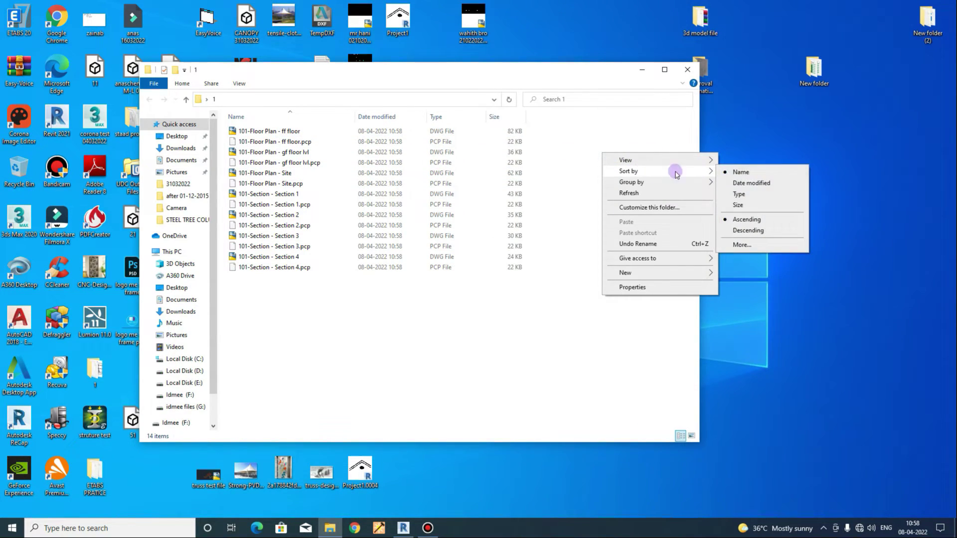
{"action": "left_click", "coordinate": [738, 194]}
{"action": "left_click", "coordinate": [288, 132]}
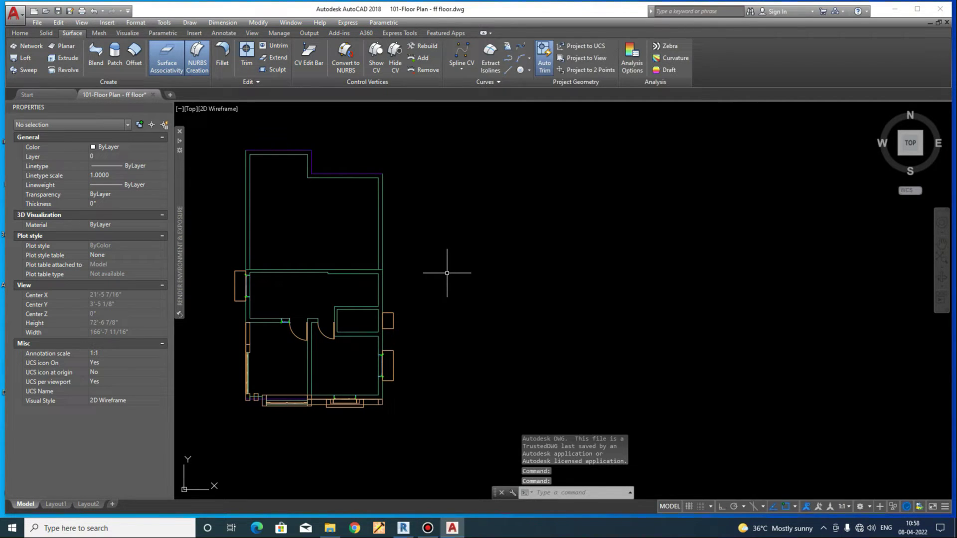
Zoom over the ff floor plan's walls and doors, then minimize AutoCAD
{"action": "scroll", "coordinate": [229, 402], "scroll_direction": "up", "scroll_amount": 4}
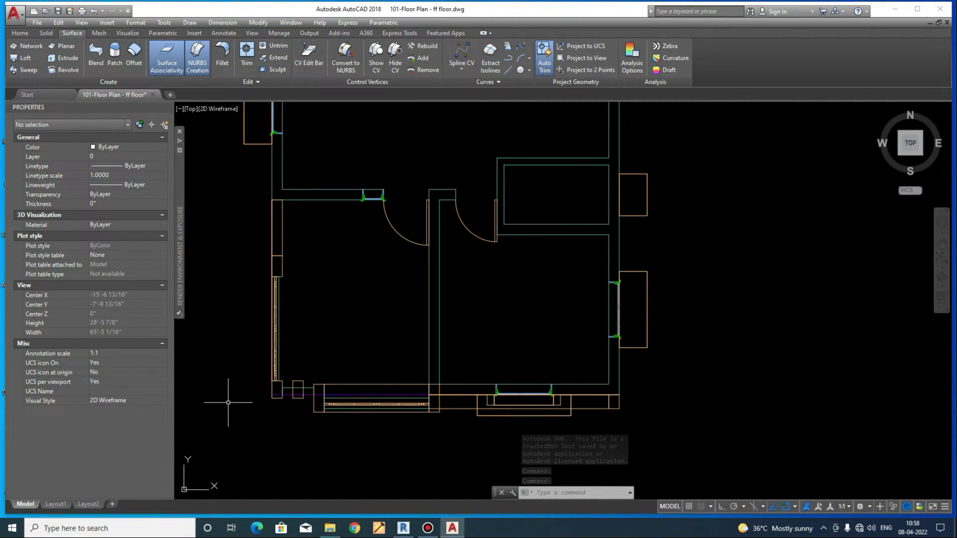
{"action": "scroll", "coordinate": [259, 402], "scroll_direction": "up", "scroll_amount": 4}
{"action": "scroll", "coordinate": [321, 427], "scroll_direction": "down", "scroll_amount": 4}
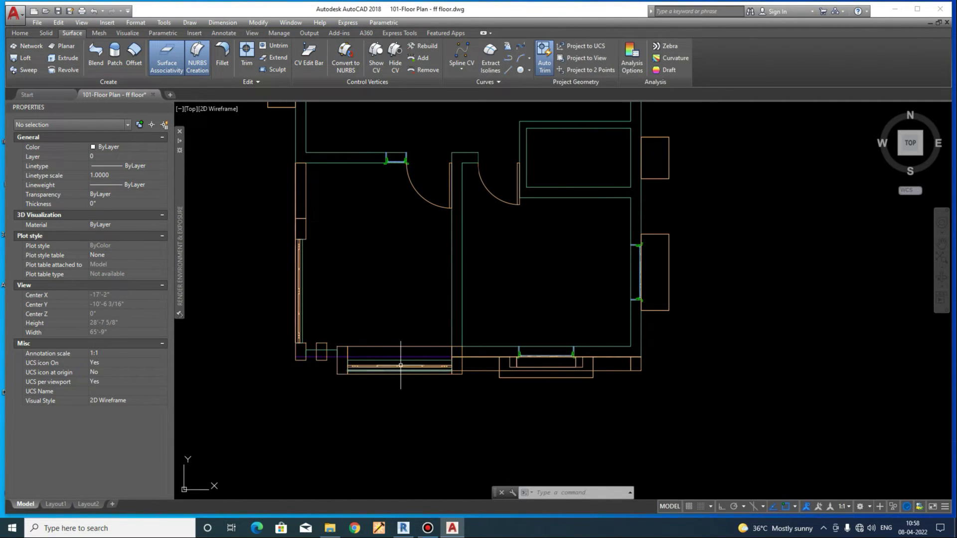
{"action": "left_click", "coordinate": [895, 9]}
Open '101-Section - Section 1.dwg' and zoom over its windows, balcony railing and level markers
{"action": "double_click", "coordinate": [279, 162]}
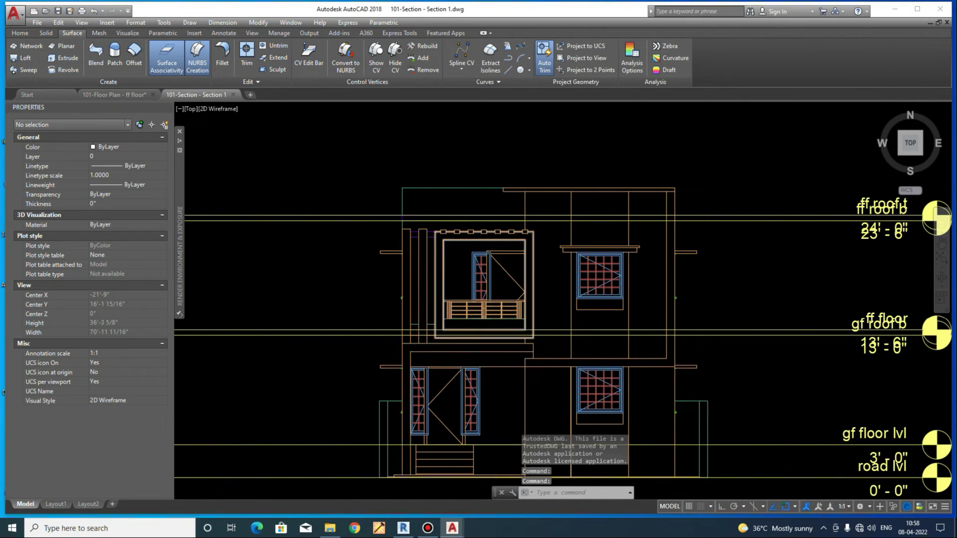
{"action": "scroll", "coordinate": [442, 309], "scroll_direction": "up", "scroll_amount": 2}
{"action": "scroll", "coordinate": [377, 246], "scroll_direction": "up", "scroll_amount": 1}
{"action": "scroll", "coordinate": [377, 246], "scroll_direction": "down", "scroll_amount": 3}
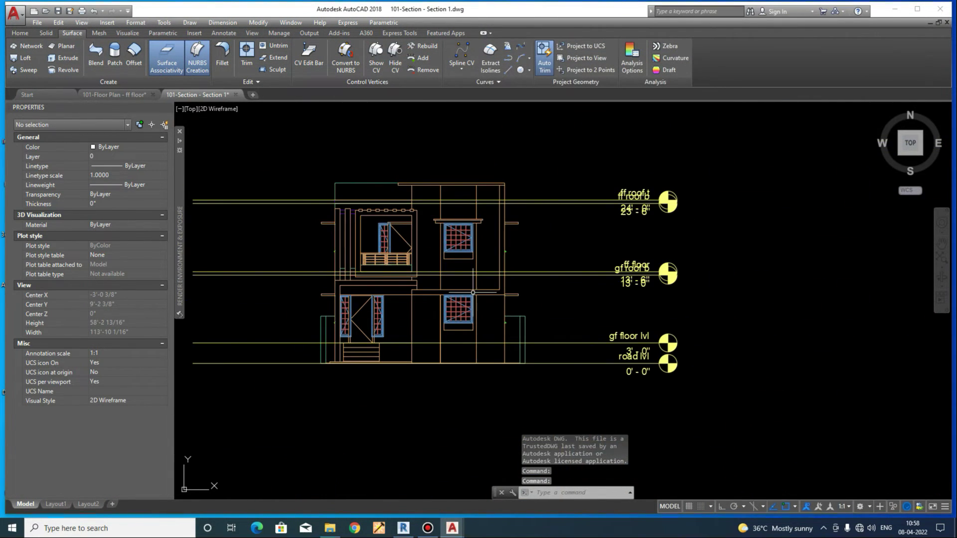
{"action": "scroll", "coordinate": [471, 214], "scroll_direction": "up", "scroll_amount": 3}
{"action": "scroll", "coordinate": [494, 219], "scroll_direction": "up", "scroll_amount": 1}
{"action": "scroll", "coordinate": [491, 211], "scroll_direction": "down", "scroll_amount": 4}
{"action": "scroll", "coordinate": [490, 210], "scroll_direction": "up", "scroll_amount": 5}
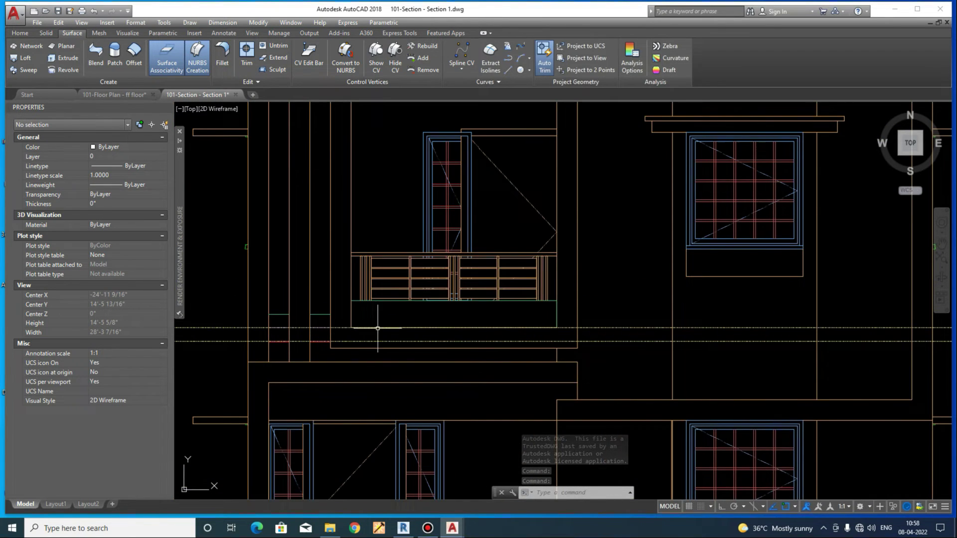
{"action": "scroll", "coordinate": [490, 214], "scroll_direction": "down", "scroll_amount": 4}
{"action": "scroll", "coordinate": [558, 386], "scroll_direction": "up", "scroll_amount": 4}
{"action": "scroll", "coordinate": [508, 406], "scroll_direction": "down", "scroll_amount": 2}
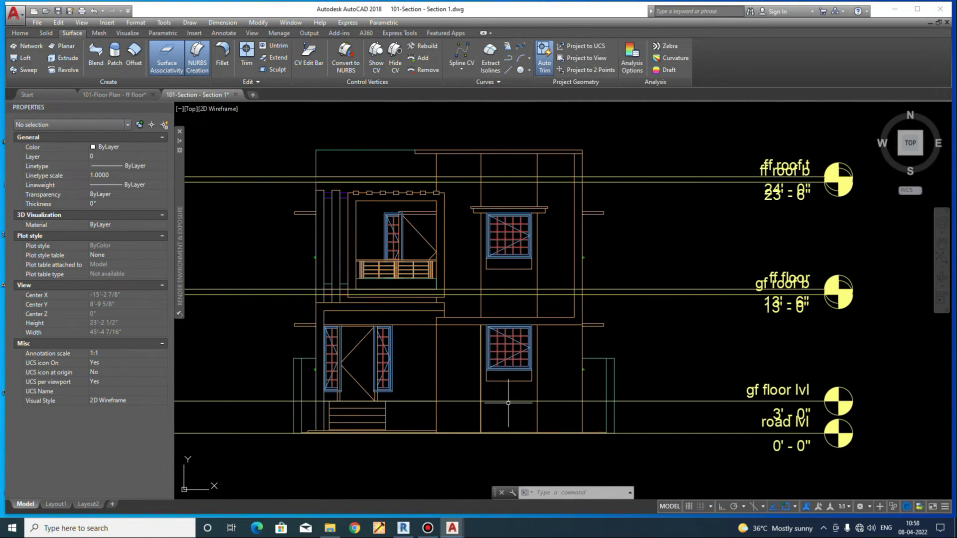
{"action": "scroll", "coordinate": [313, 437], "scroll_direction": "up", "scroll_amount": 3}
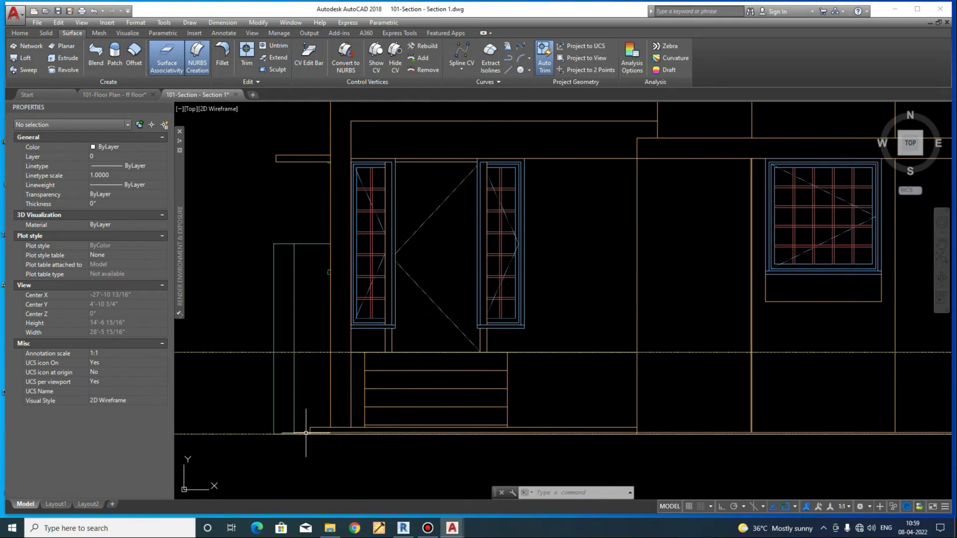
{"action": "scroll", "coordinate": [326, 410], "scroll_direction": "down", "scroll_amount": 3}
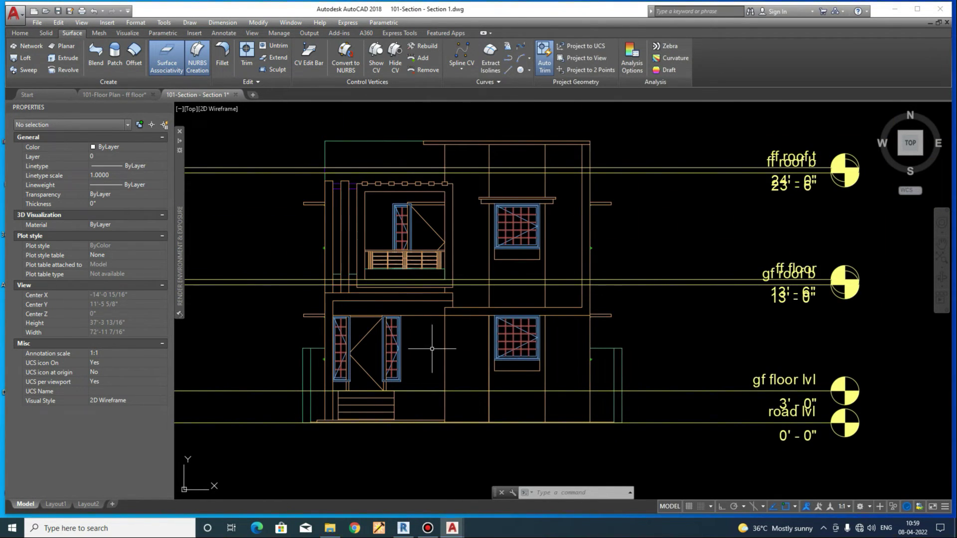
{"action": "scroll", "coordinate": [432, 349], "scroll_direction": "up", "scroll_amount": 3}
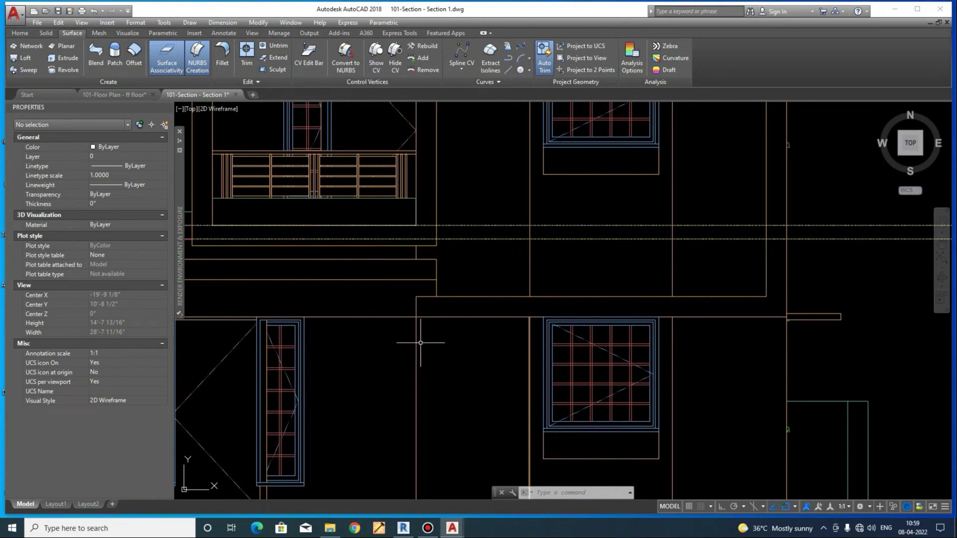
{"action": "scroll", "coordinate": [420, 343], "scroll_direction": "down", "scroll_amount": 3}
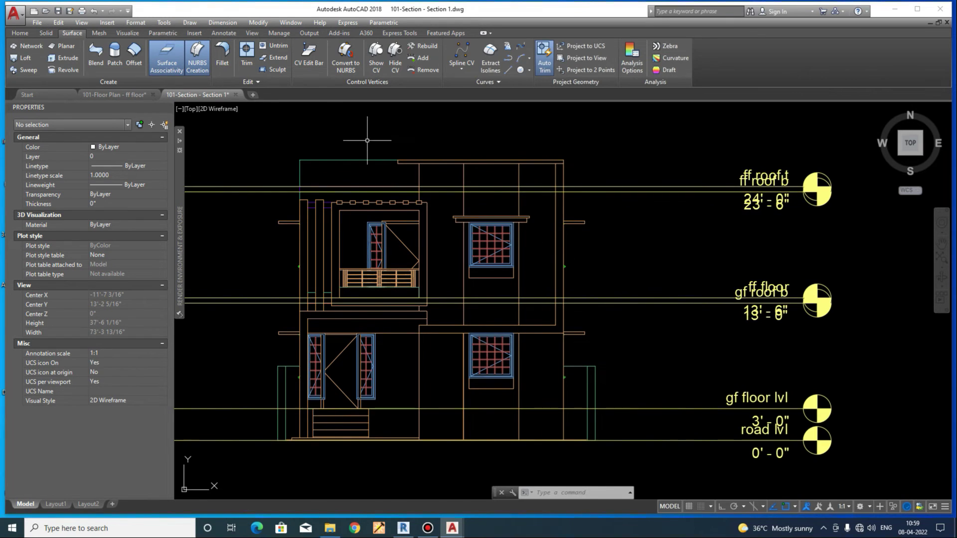
Open '101-Floor Plan - Site.dwg' from the exported files folder
{"action": "left_click", "coordinate": [330, 528]}
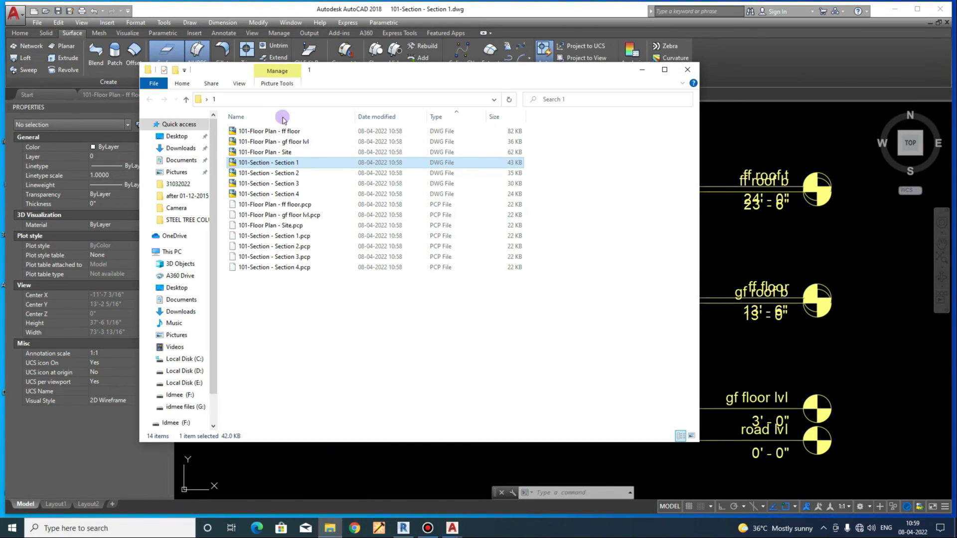
{"action": "double_click", "coordinate": [278, 152]}
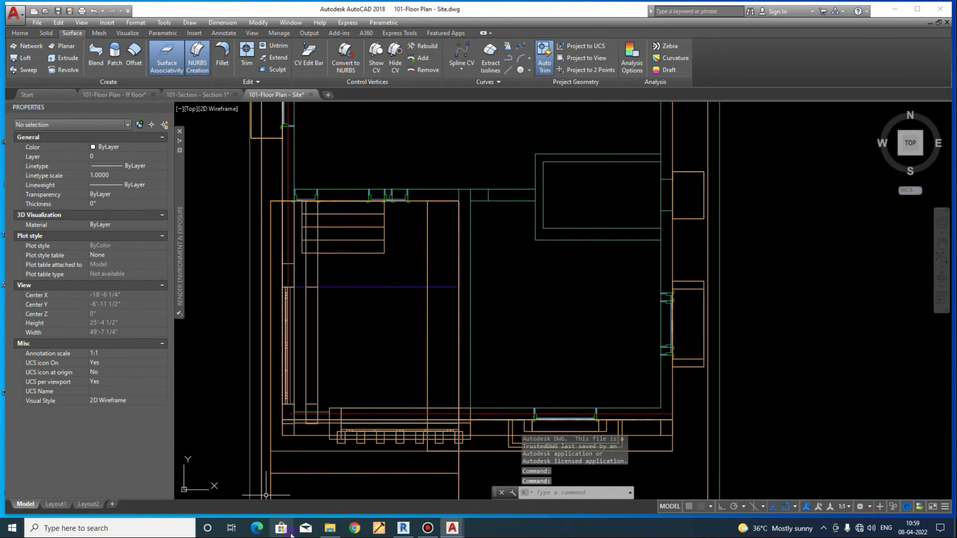
Open '101-Floor Plan - gf floor lvl.dwg' and zoom around the ground floor layout
{"action": "left_click", "coordinate": [330, 528]}
{"action": "double_click", "coordinate": [302, 142]}
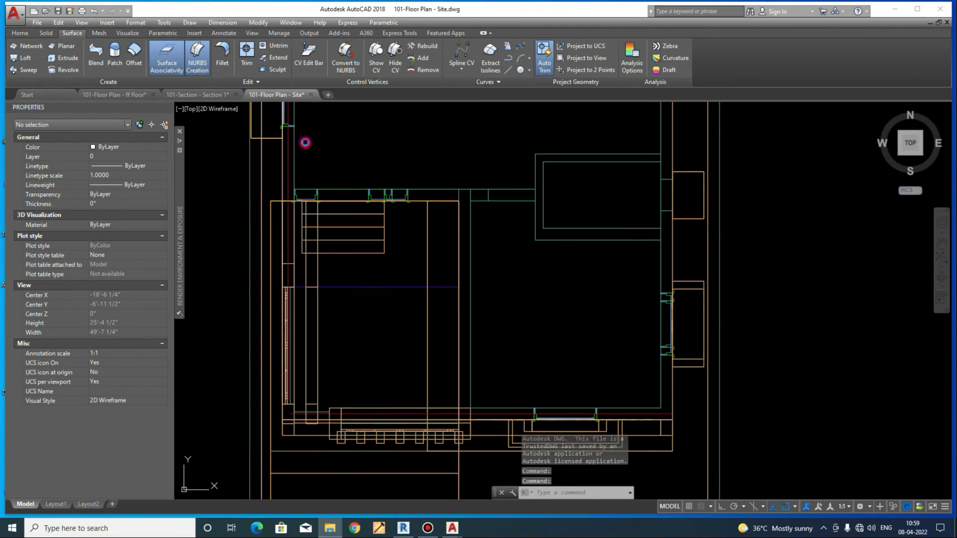
{"action": "scroll", "coordinate": [450, 388], "scroll_direction": "up", "scroll_amount": 5}
{"action": "scroll", "coordinate": [374, 344], "scroll_direction": "down", "scroll_amount": 2}
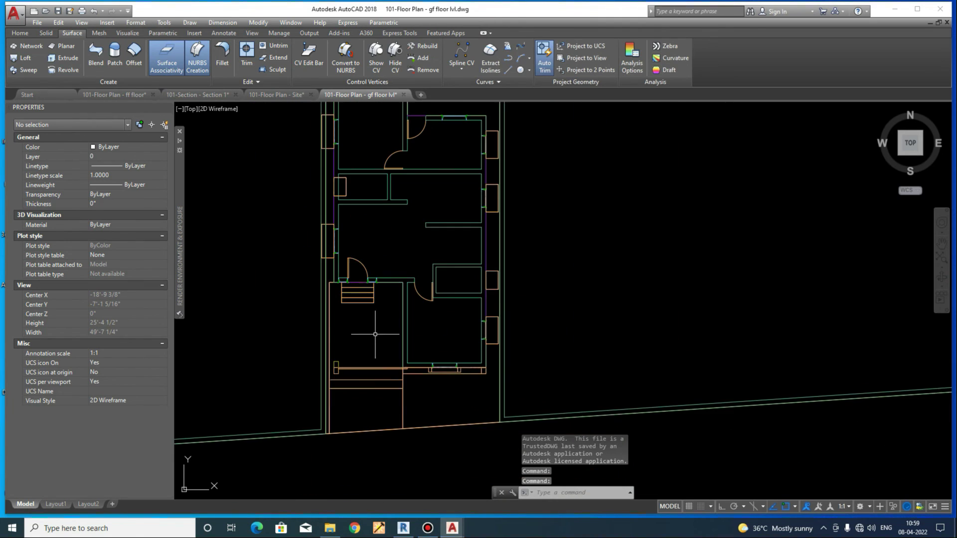
{"action": "scroll", "coordinate": [368, 344], "scroll_direction": "up", "scroll_amount": 3}
{"action": "scroll", "coordinate": [313, 330], "scroll_direction": "up", "scroll_amount": 3}
{"action": "scroll", "coordinate": [369, 369], "scroll_direction": "down", "scroll_amount": 5}
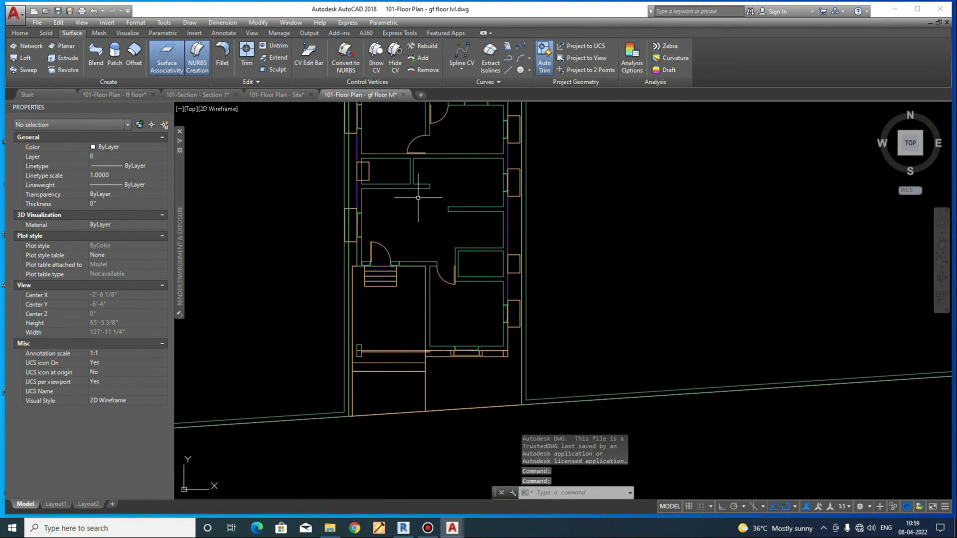